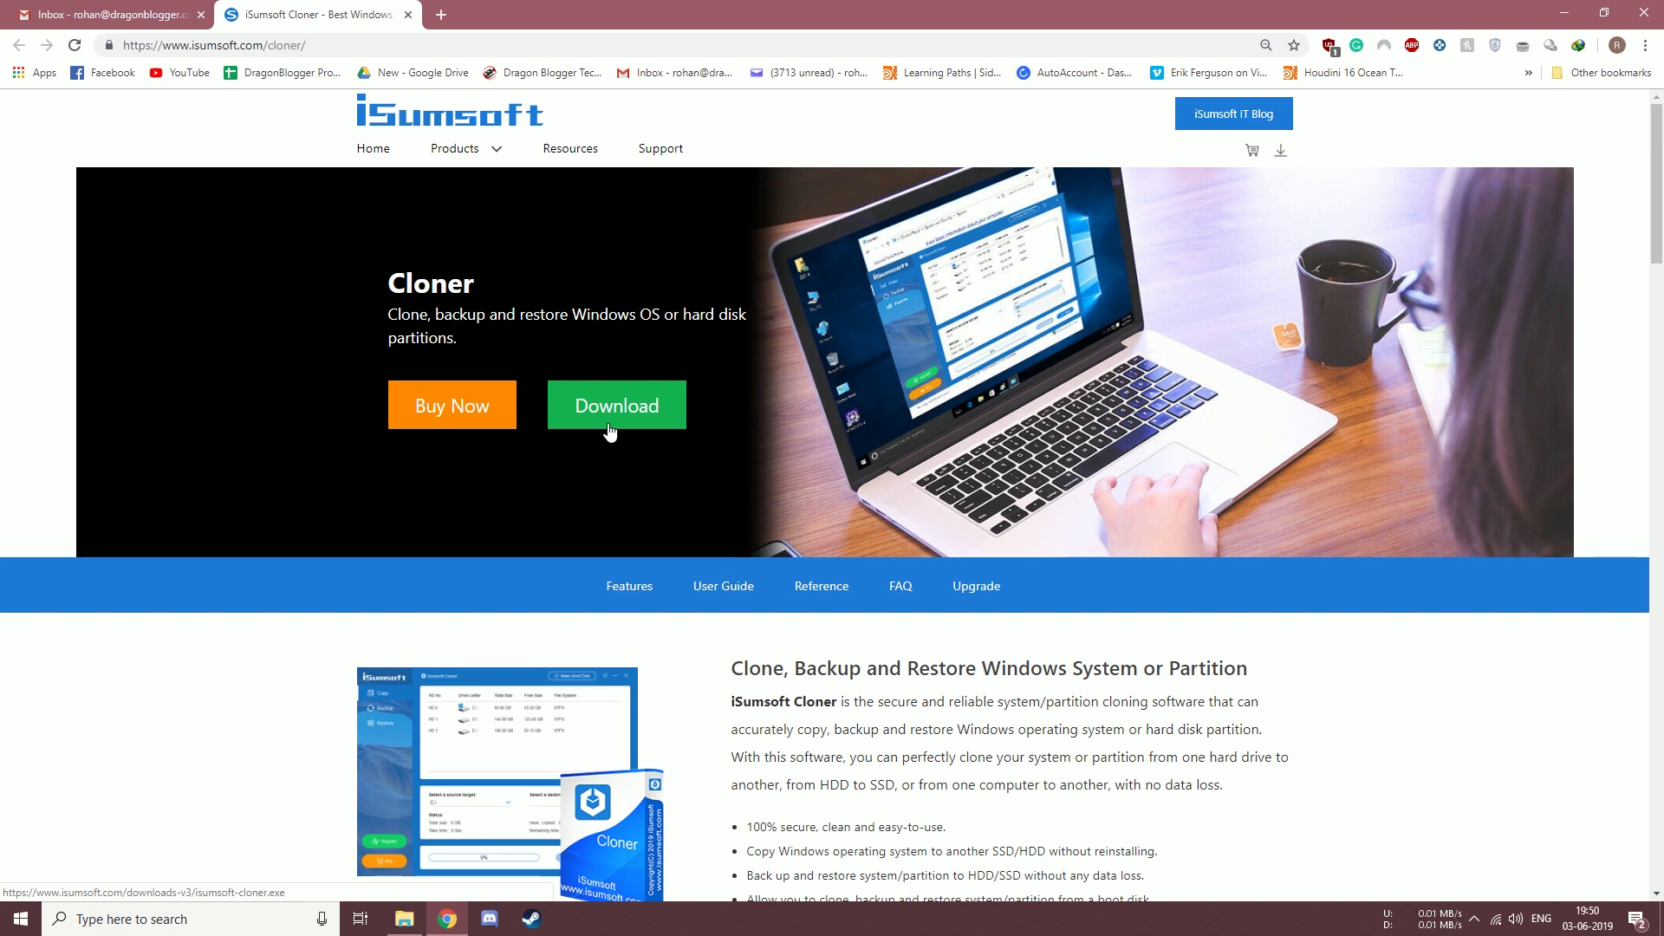
Browse Test (H:) and its 101MSDCF photo folder, then return to the This PC drive list.
key(alt+Tab)
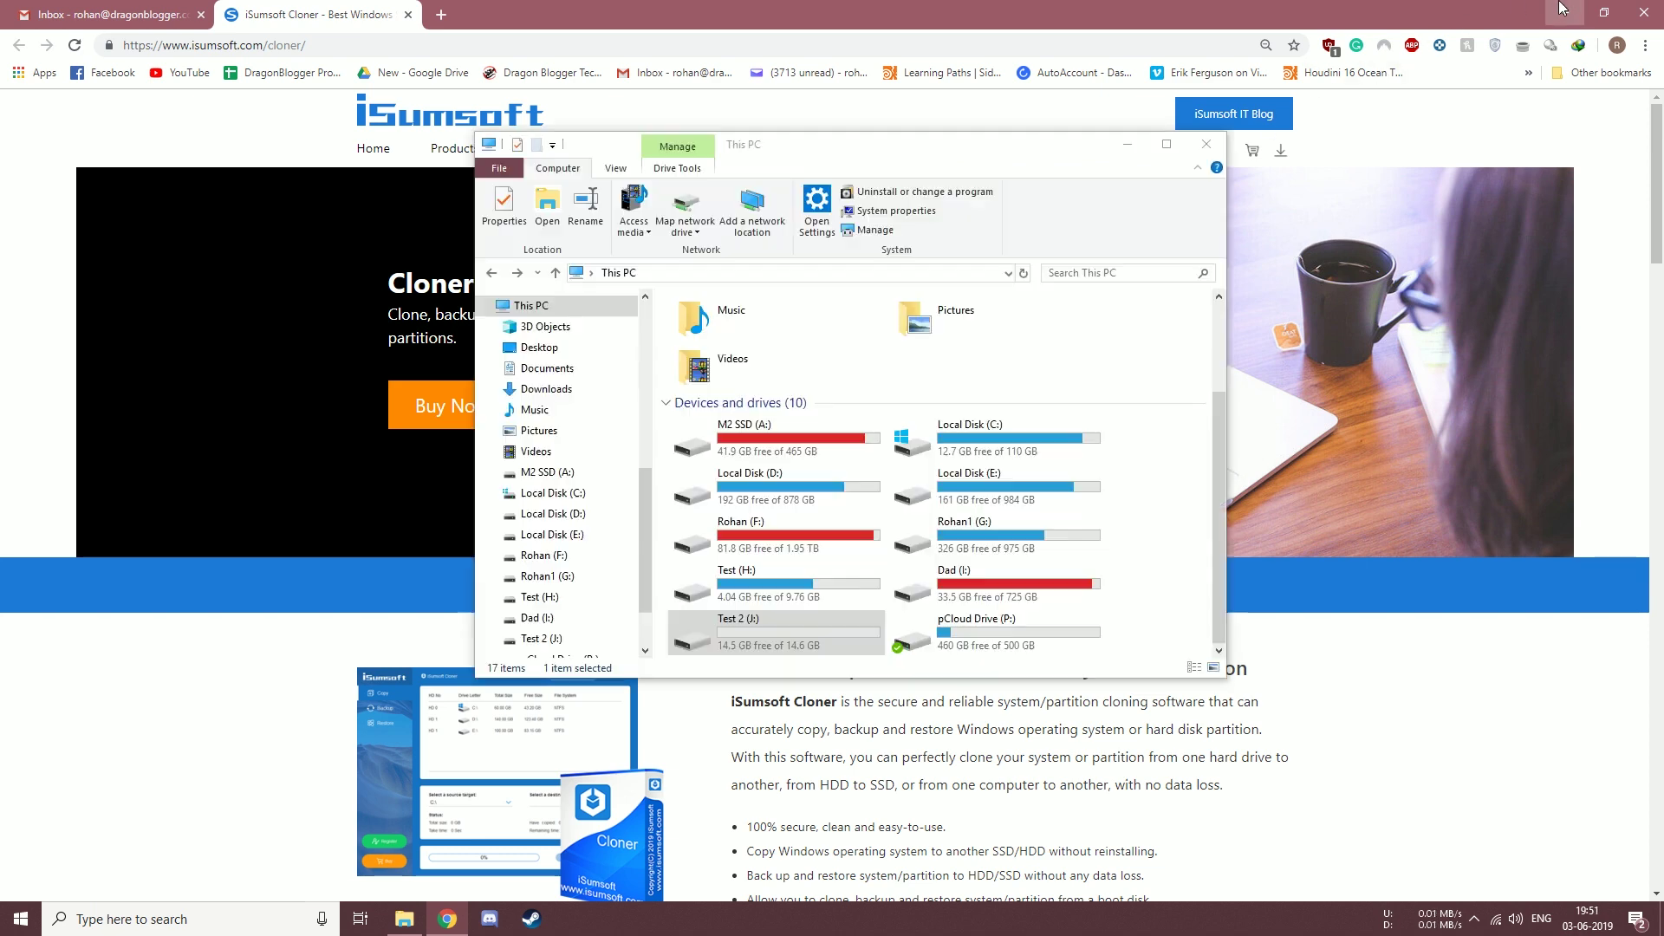
click(1561, 8)
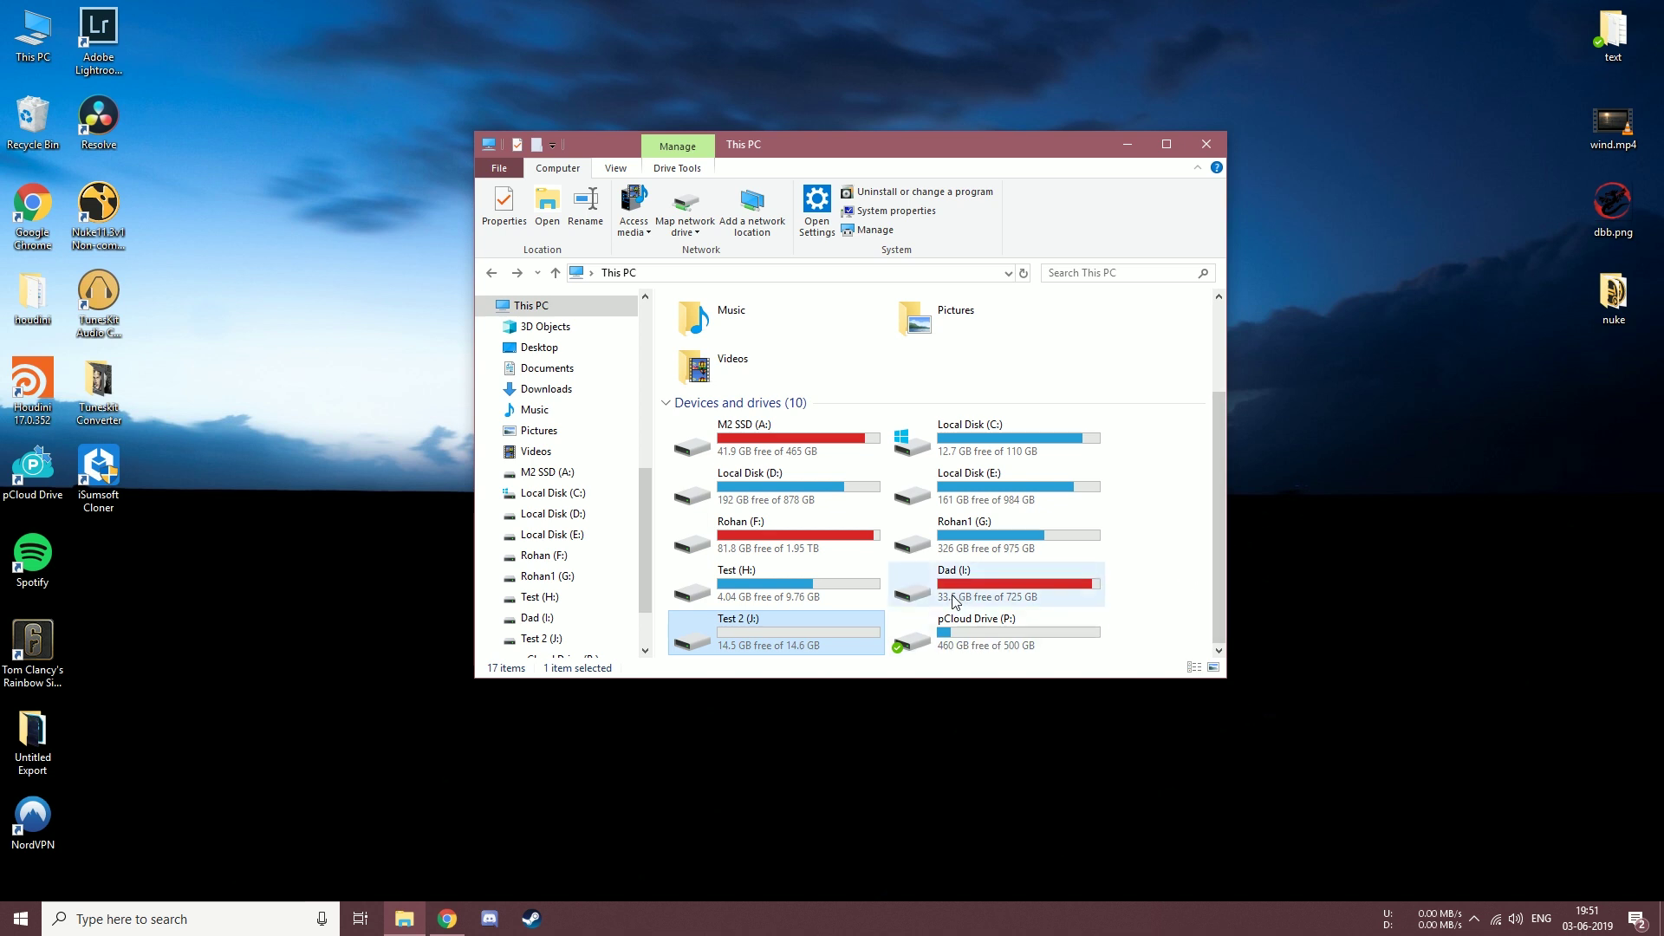
double_click(811, 598)
drag(685, 452, 953, 511)
double_click(733, 373)
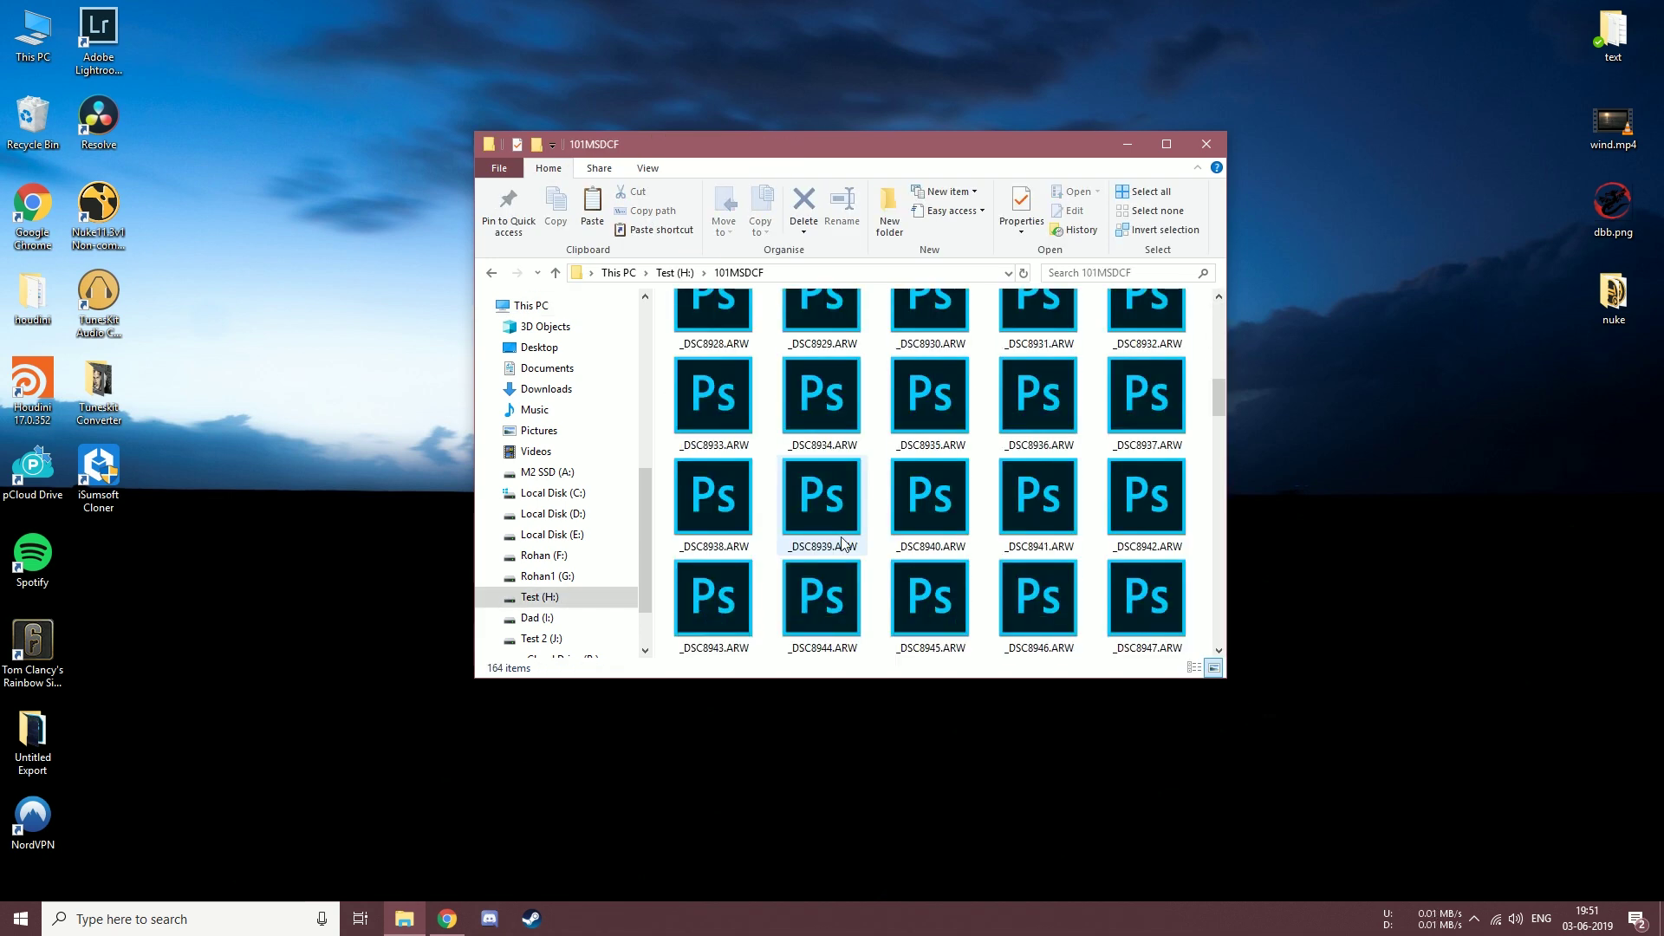
key(alt+Left)
drag(803, 424, 954, 381)
key(alt+Left)
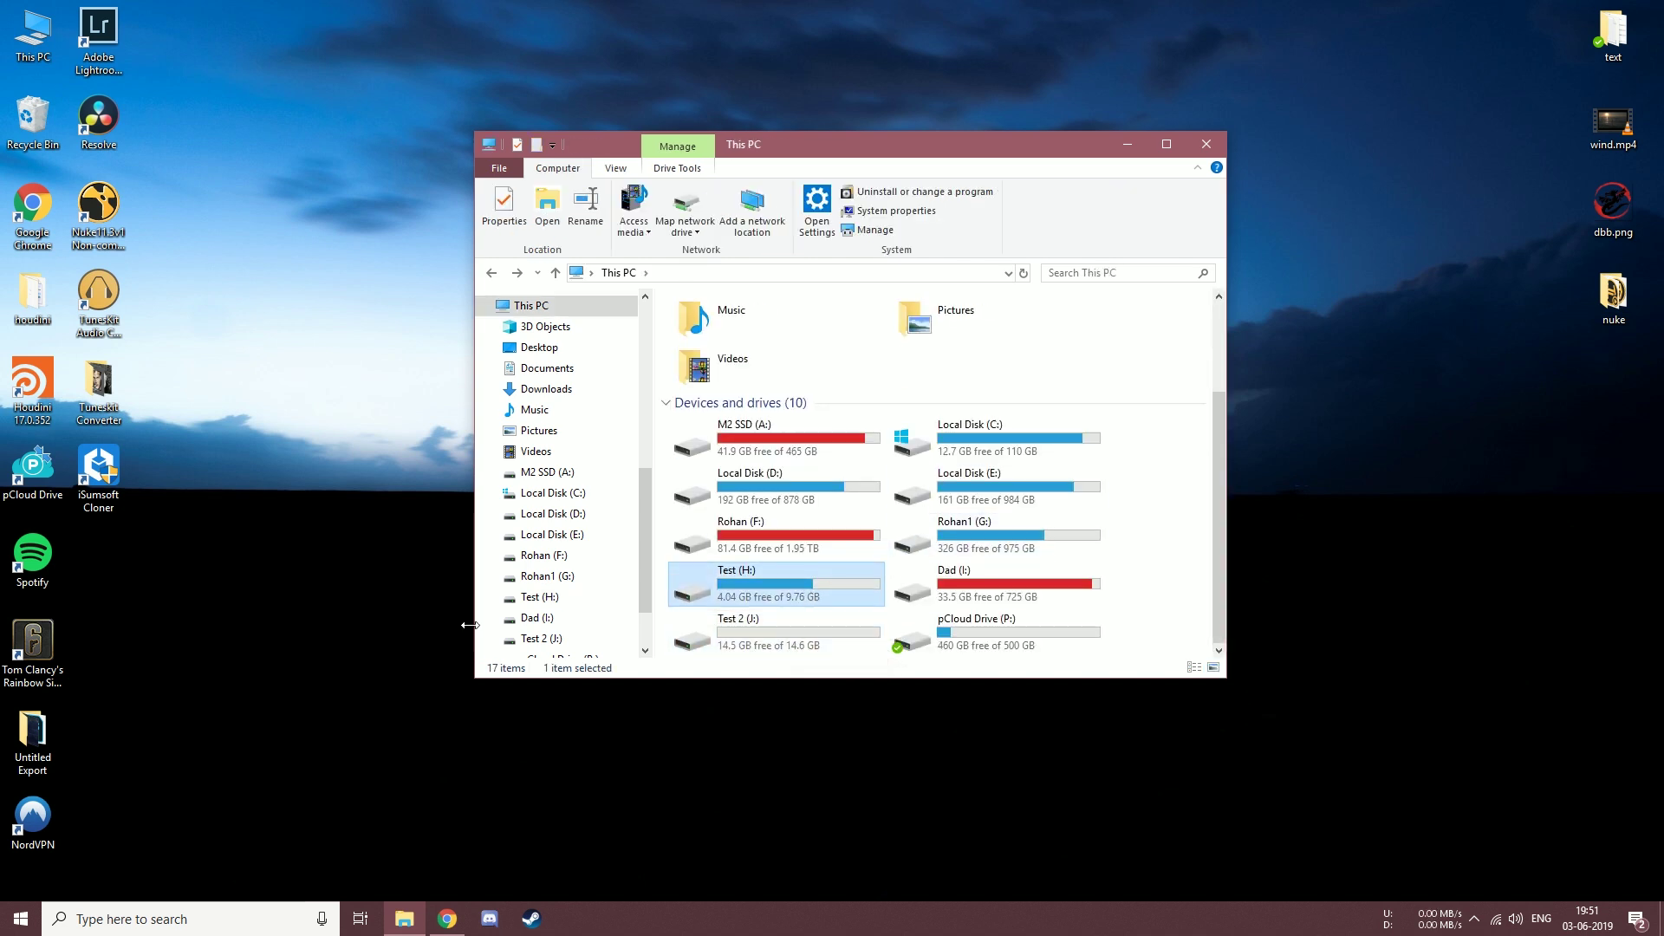
Launch iSumsoft Cloner from the desktop, approve the UAC prompt and dismiss the trial notice.
double_click(87, 481)
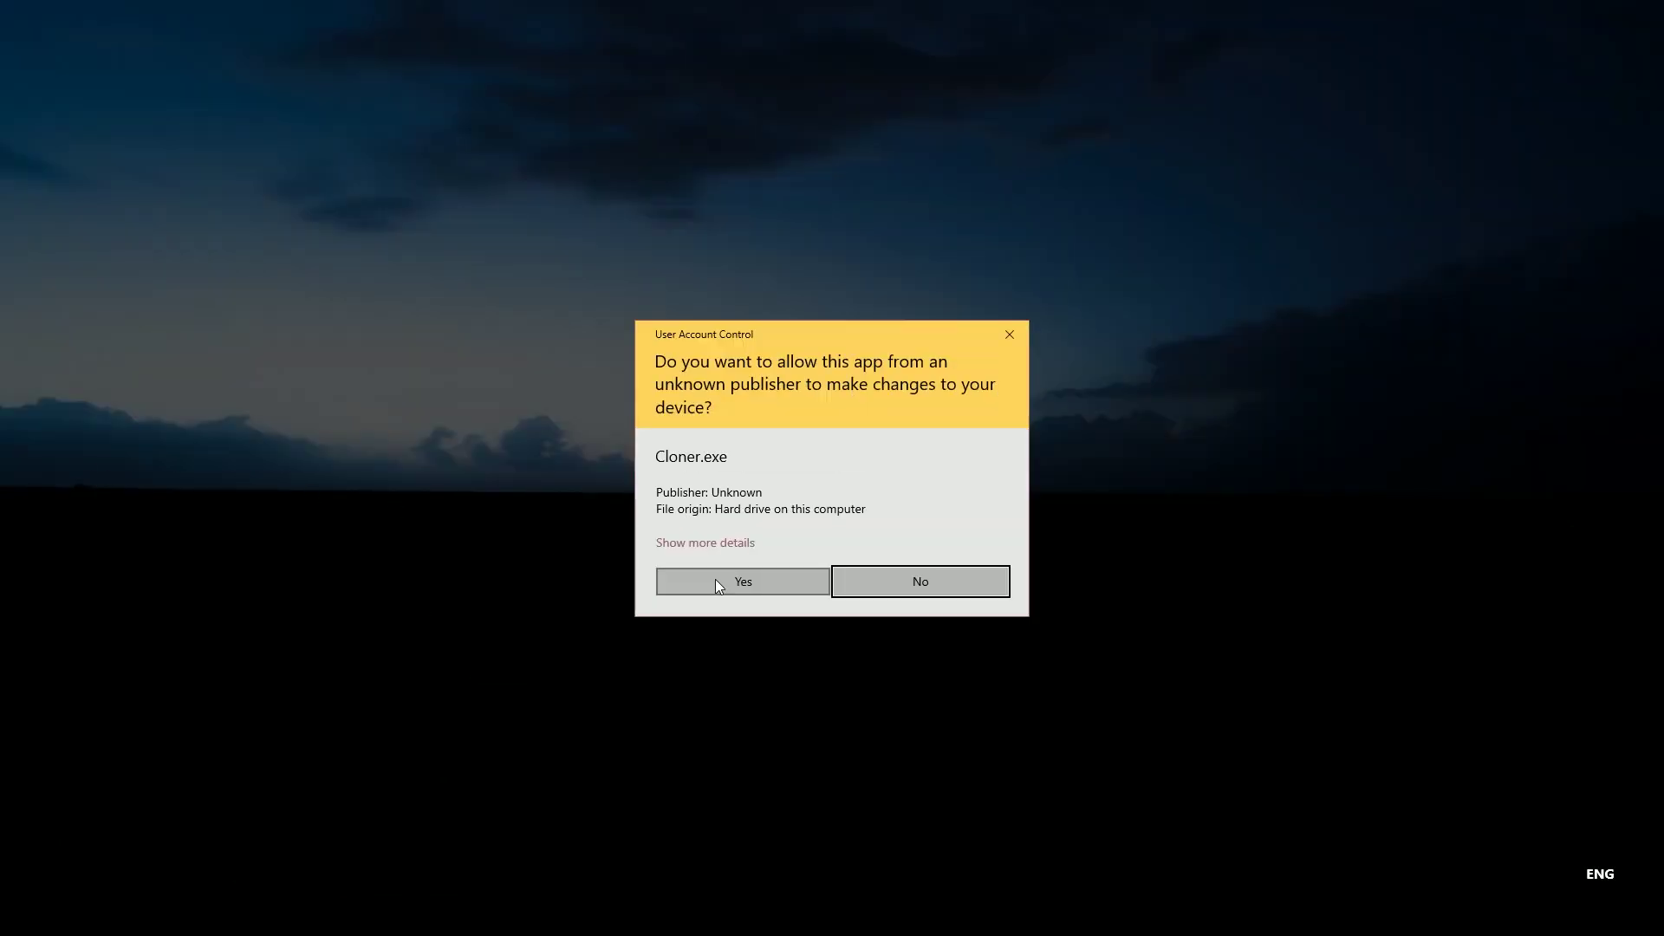
click(720, 579)
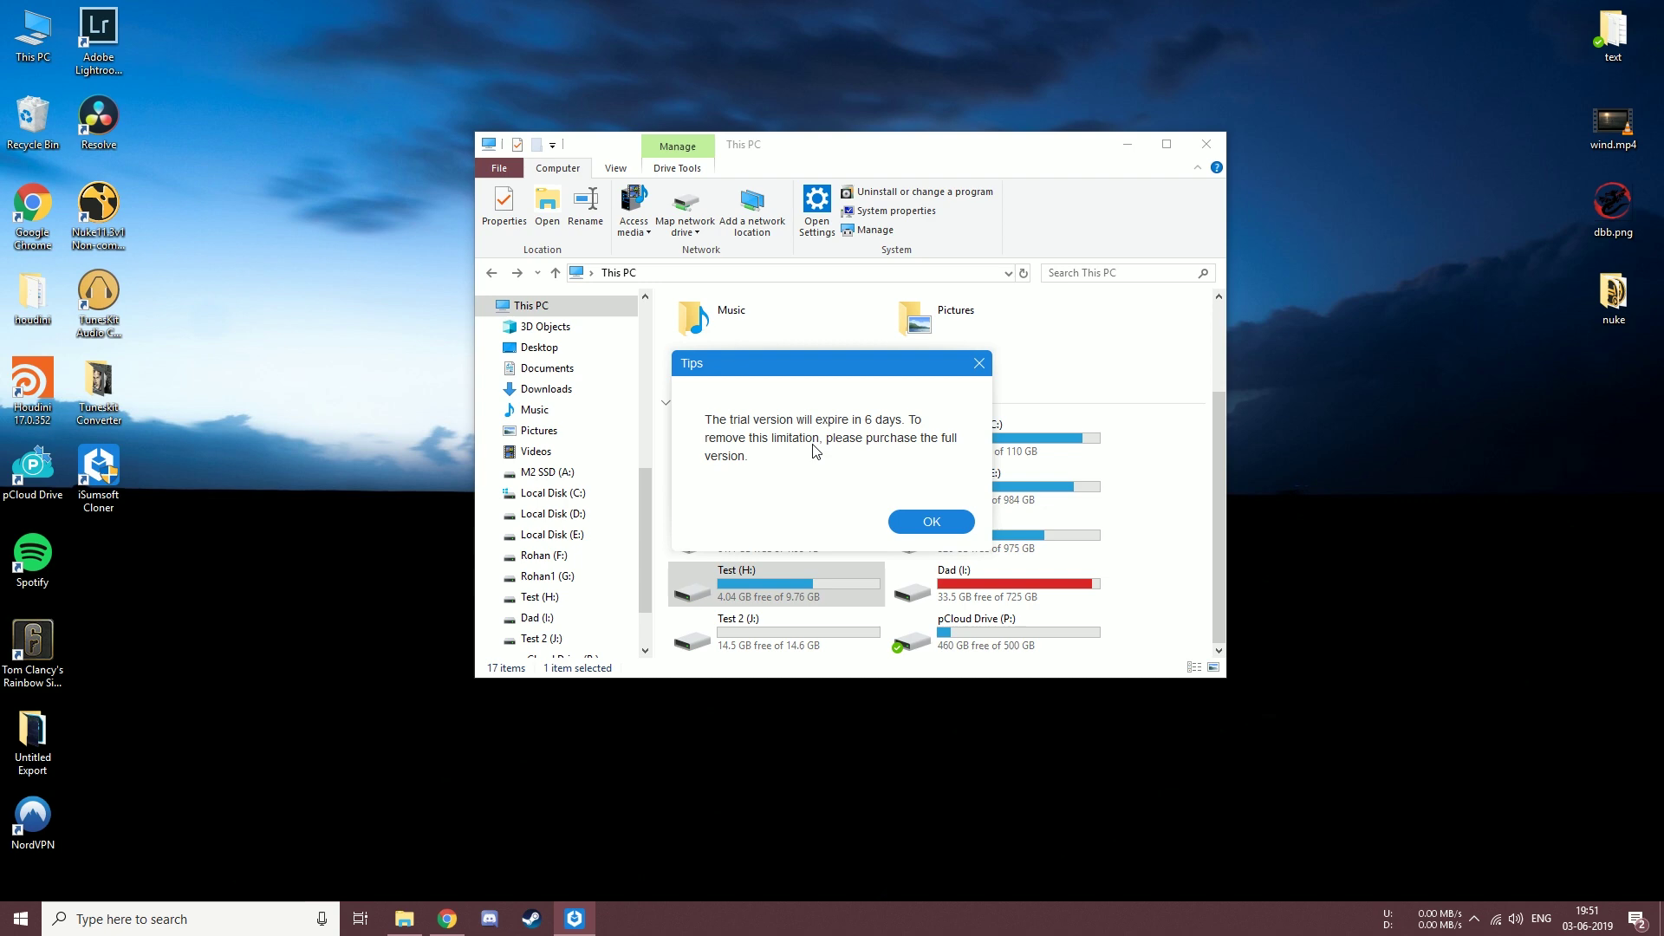
click(924, 522)
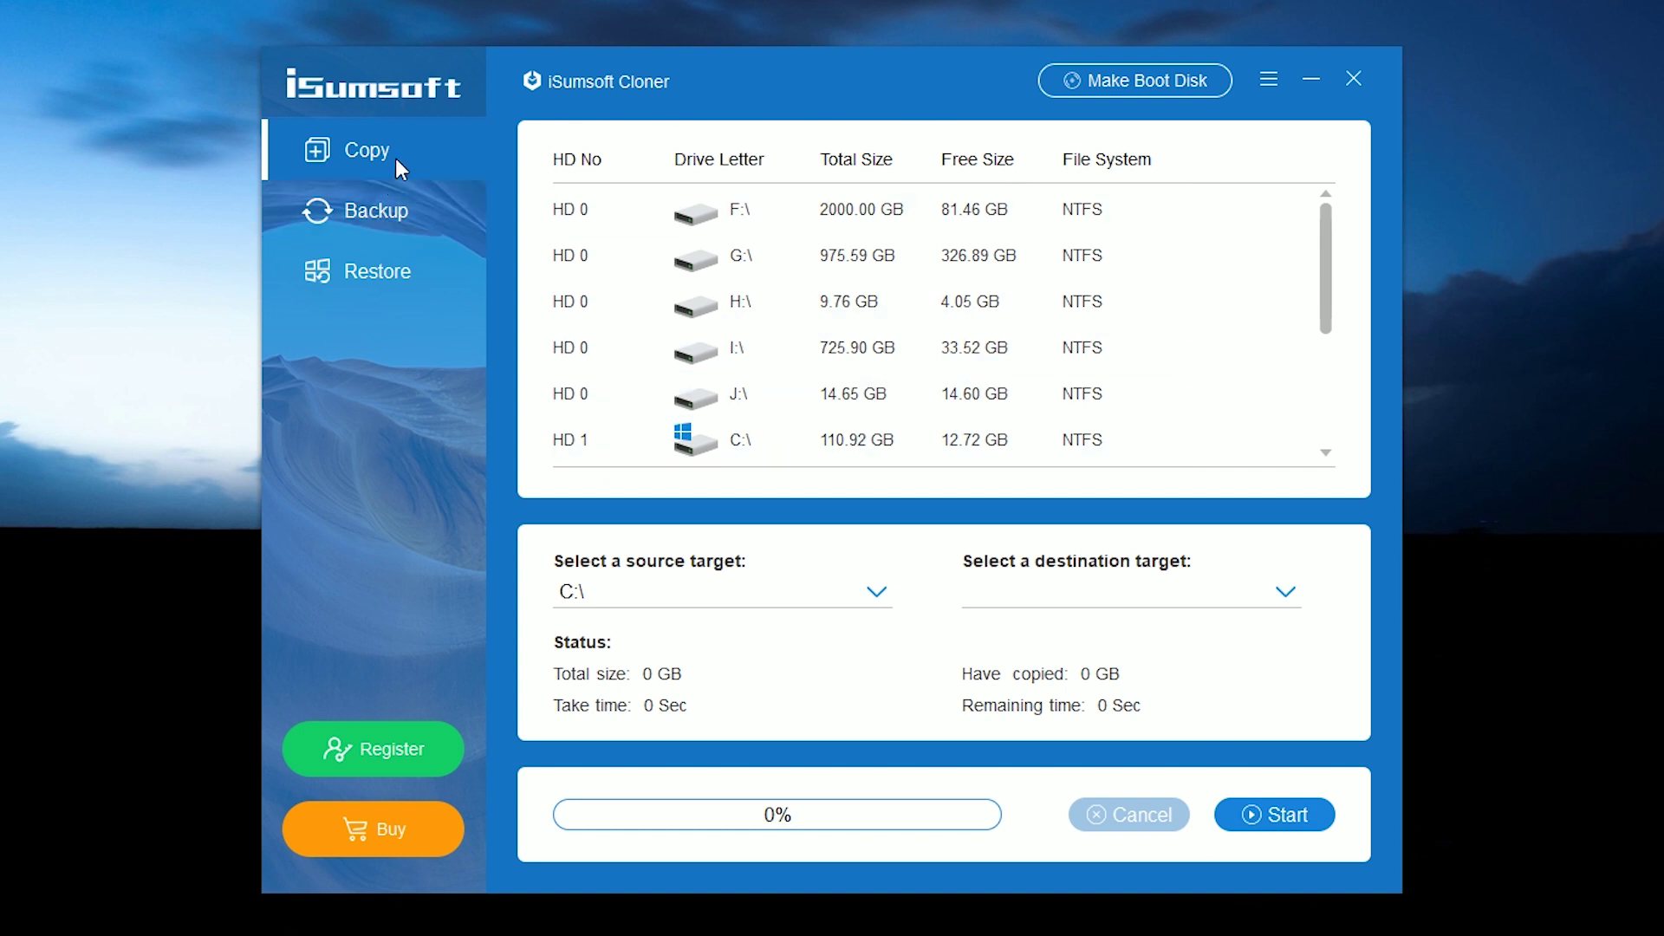
Preview the Backup and Restore pages, then come back to the Copy page.
click(387, 194)
click(397, 283)
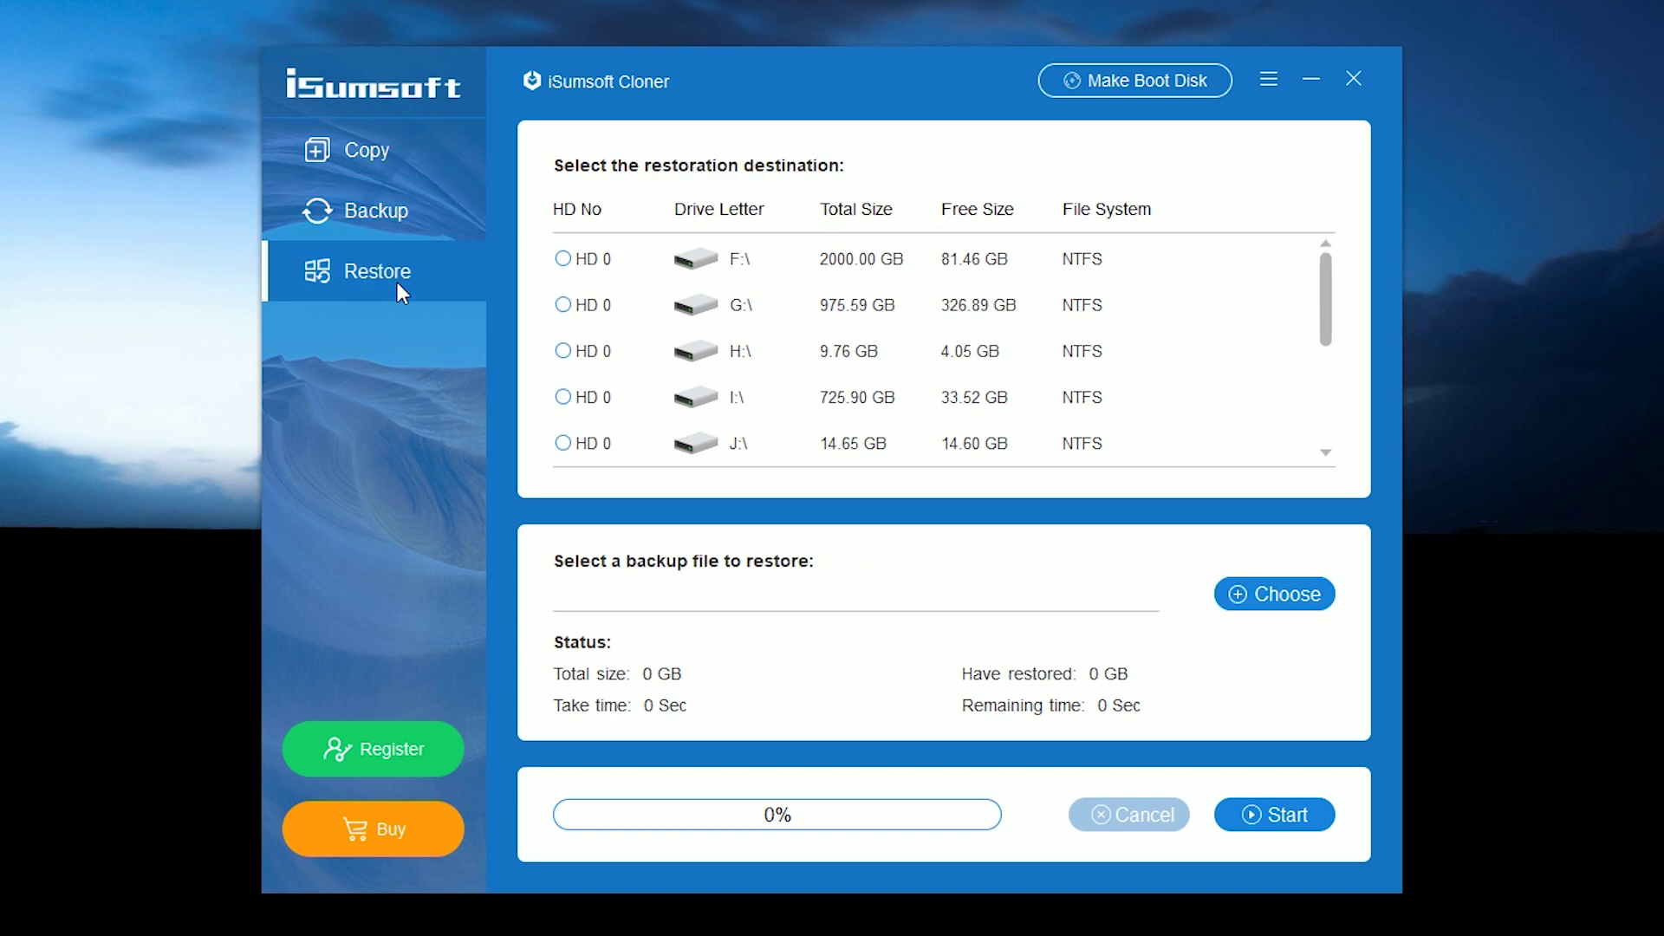
click(395, 156)
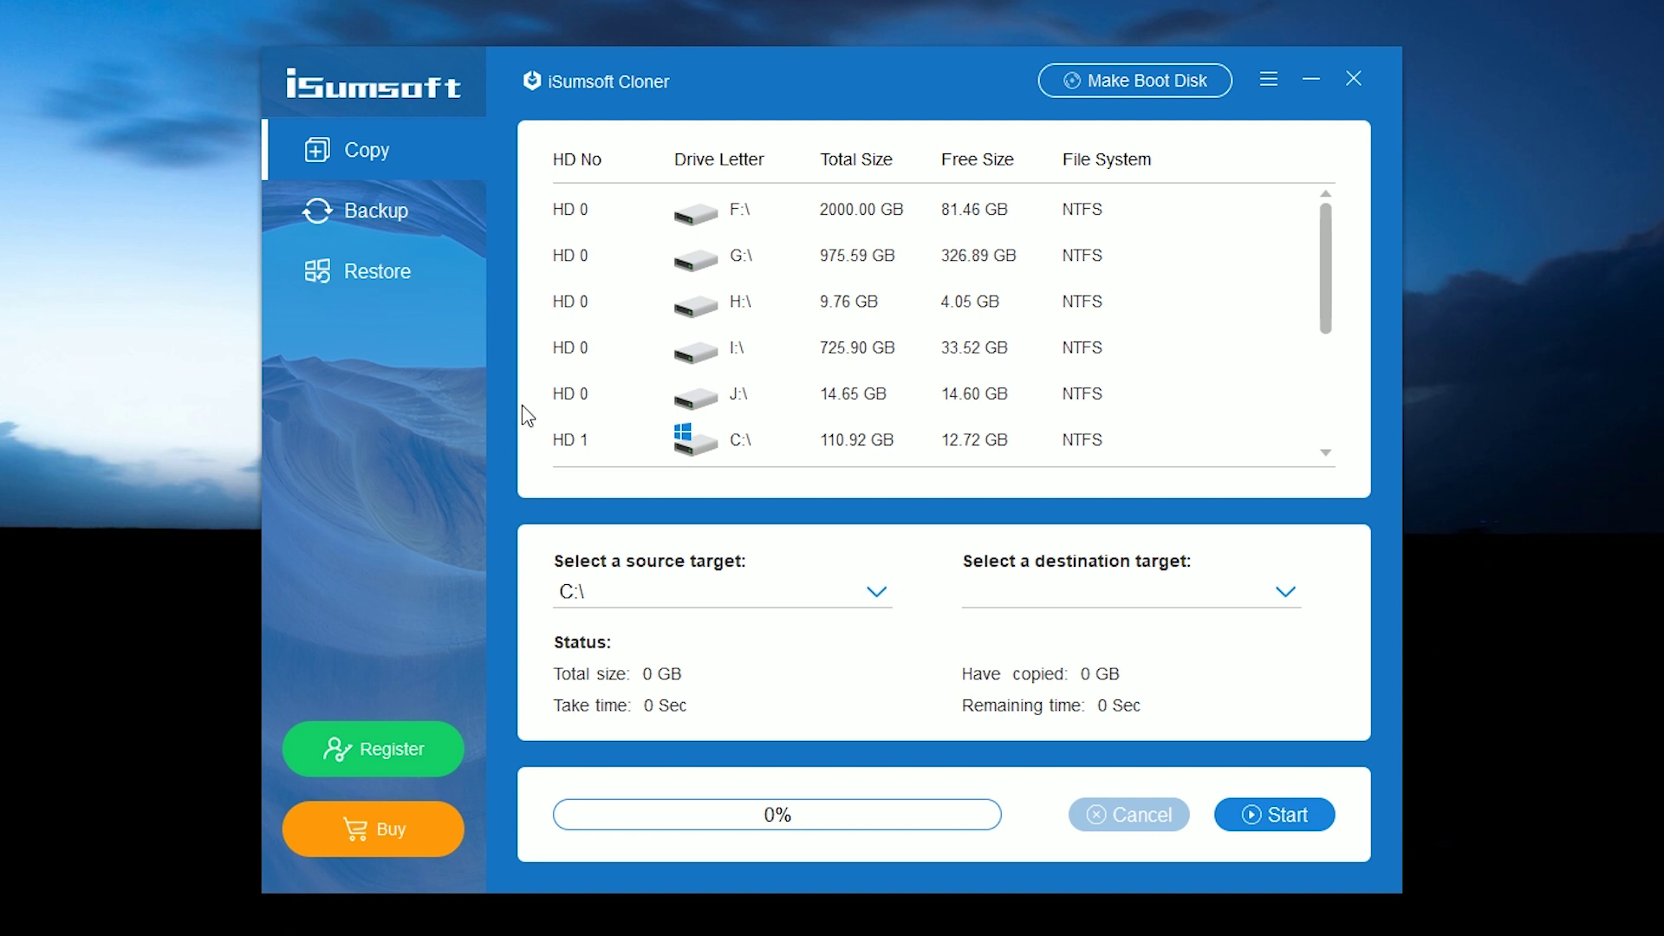
Scan the drive list and select the H:\ drive row.
scroll(847, 385, down, 1)
scroll(849, 392, up, 1)
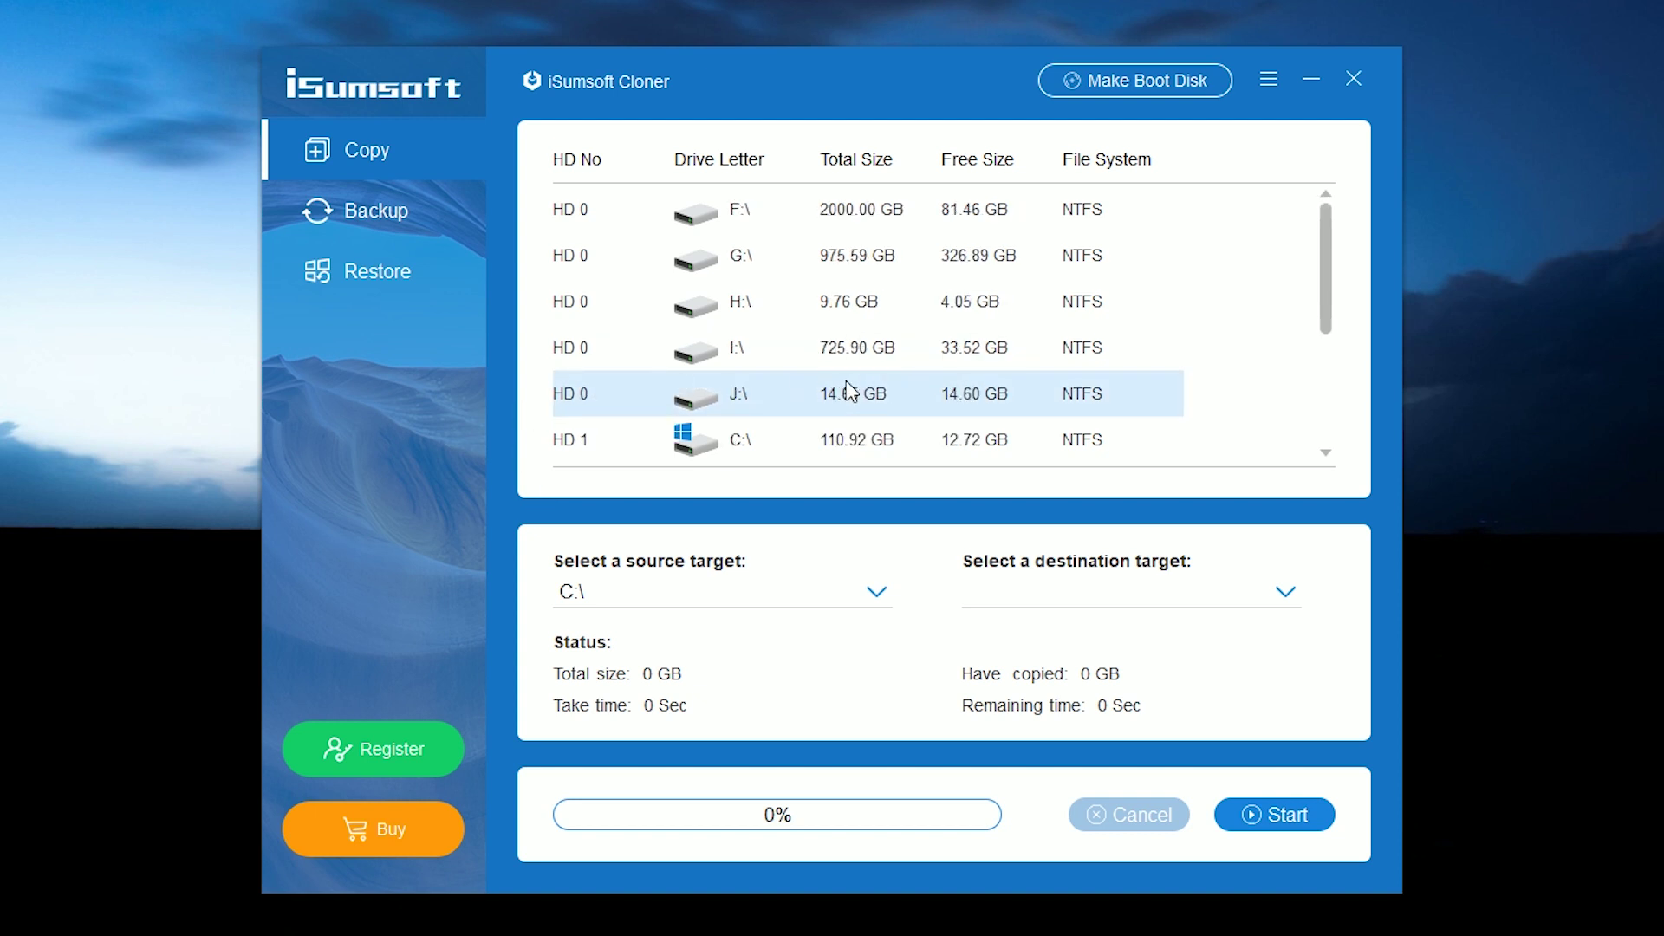
scroll(863, 429, down, 5)
scroll(862, 429, up, 5)
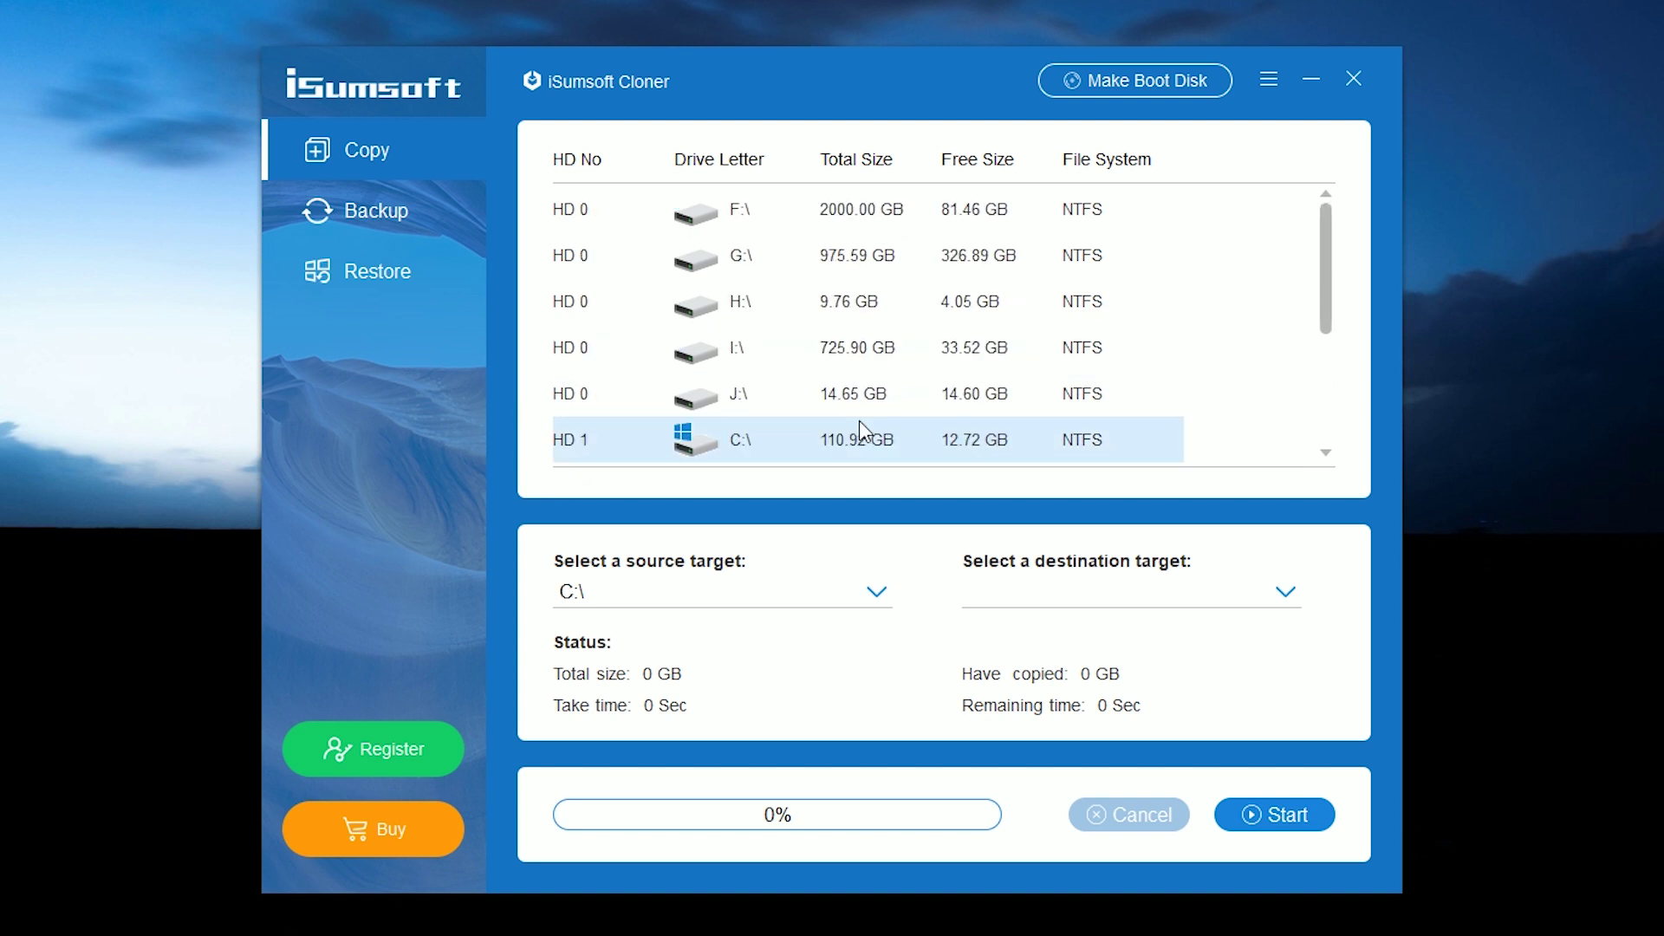
click(779, 316)
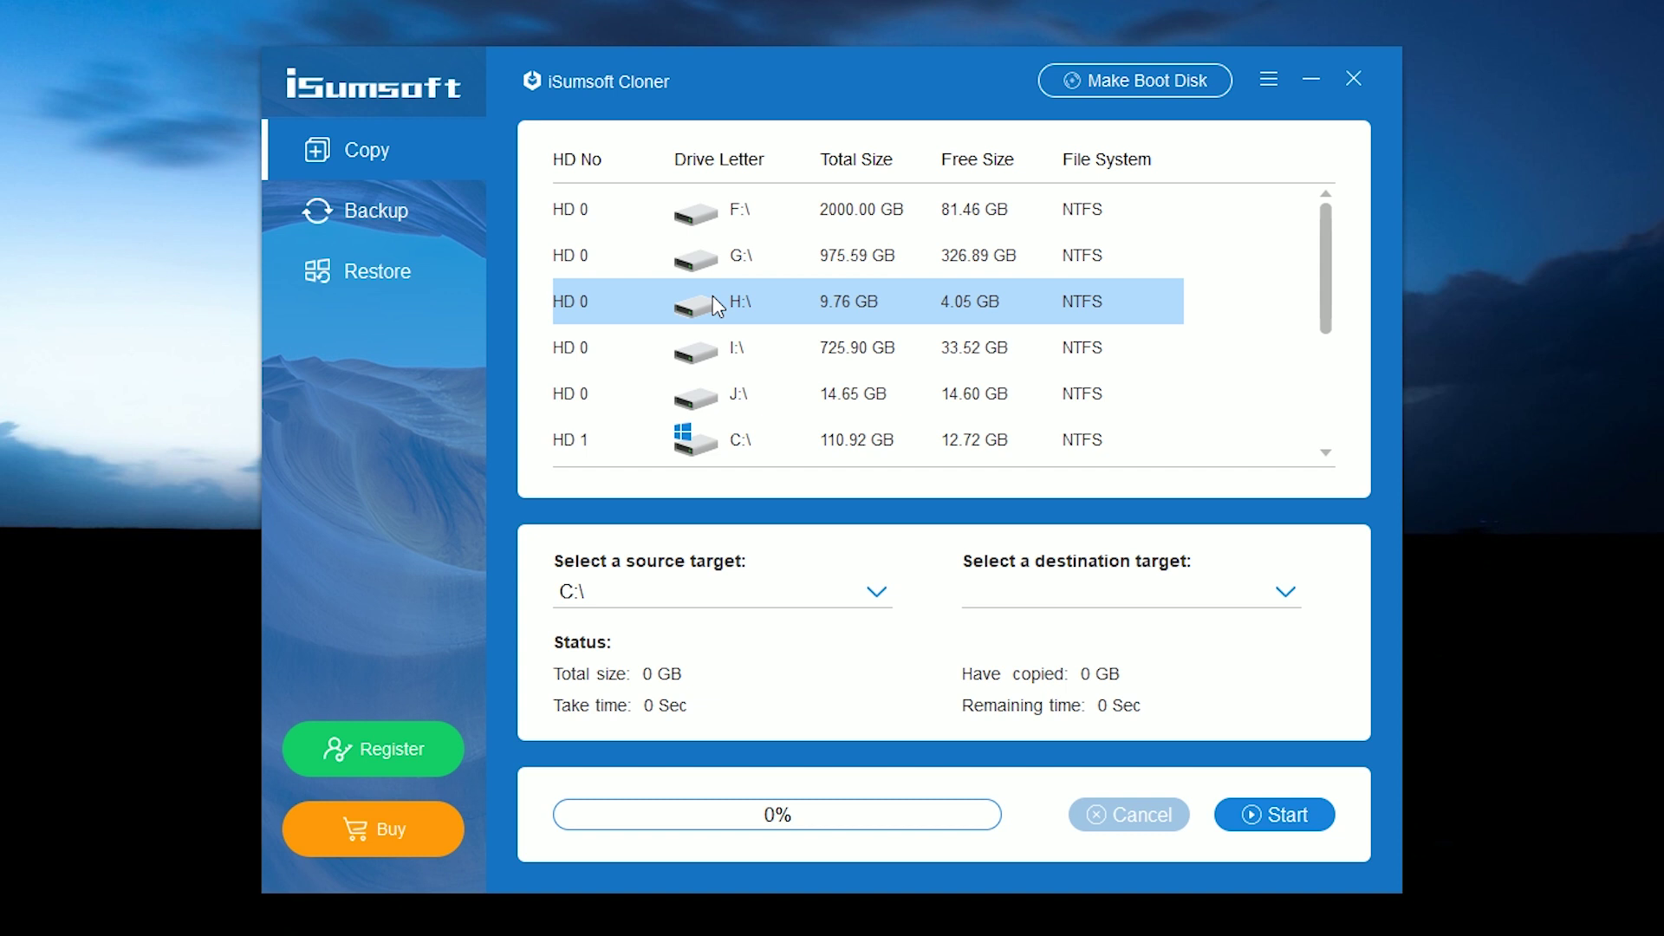
Set H:\ as source and J:\ as destination partition, then start the copy.
click(877, 592)
scroll(750, 661, down, 1)
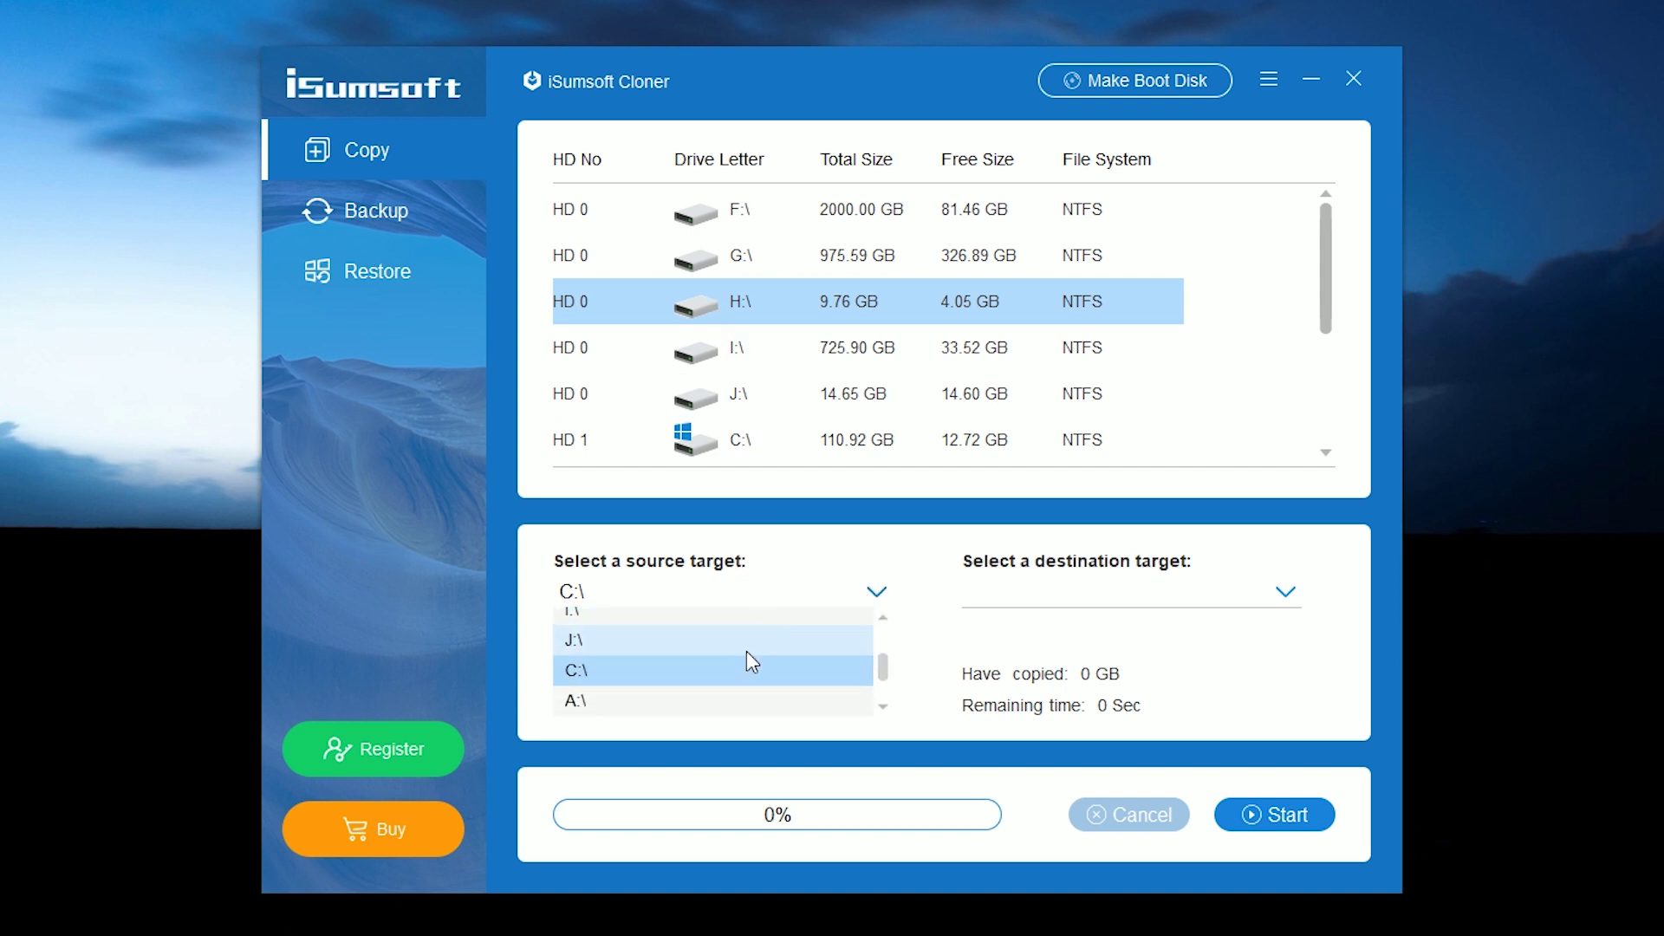
scroll(743, 660, up, 2)
click(602, 643)
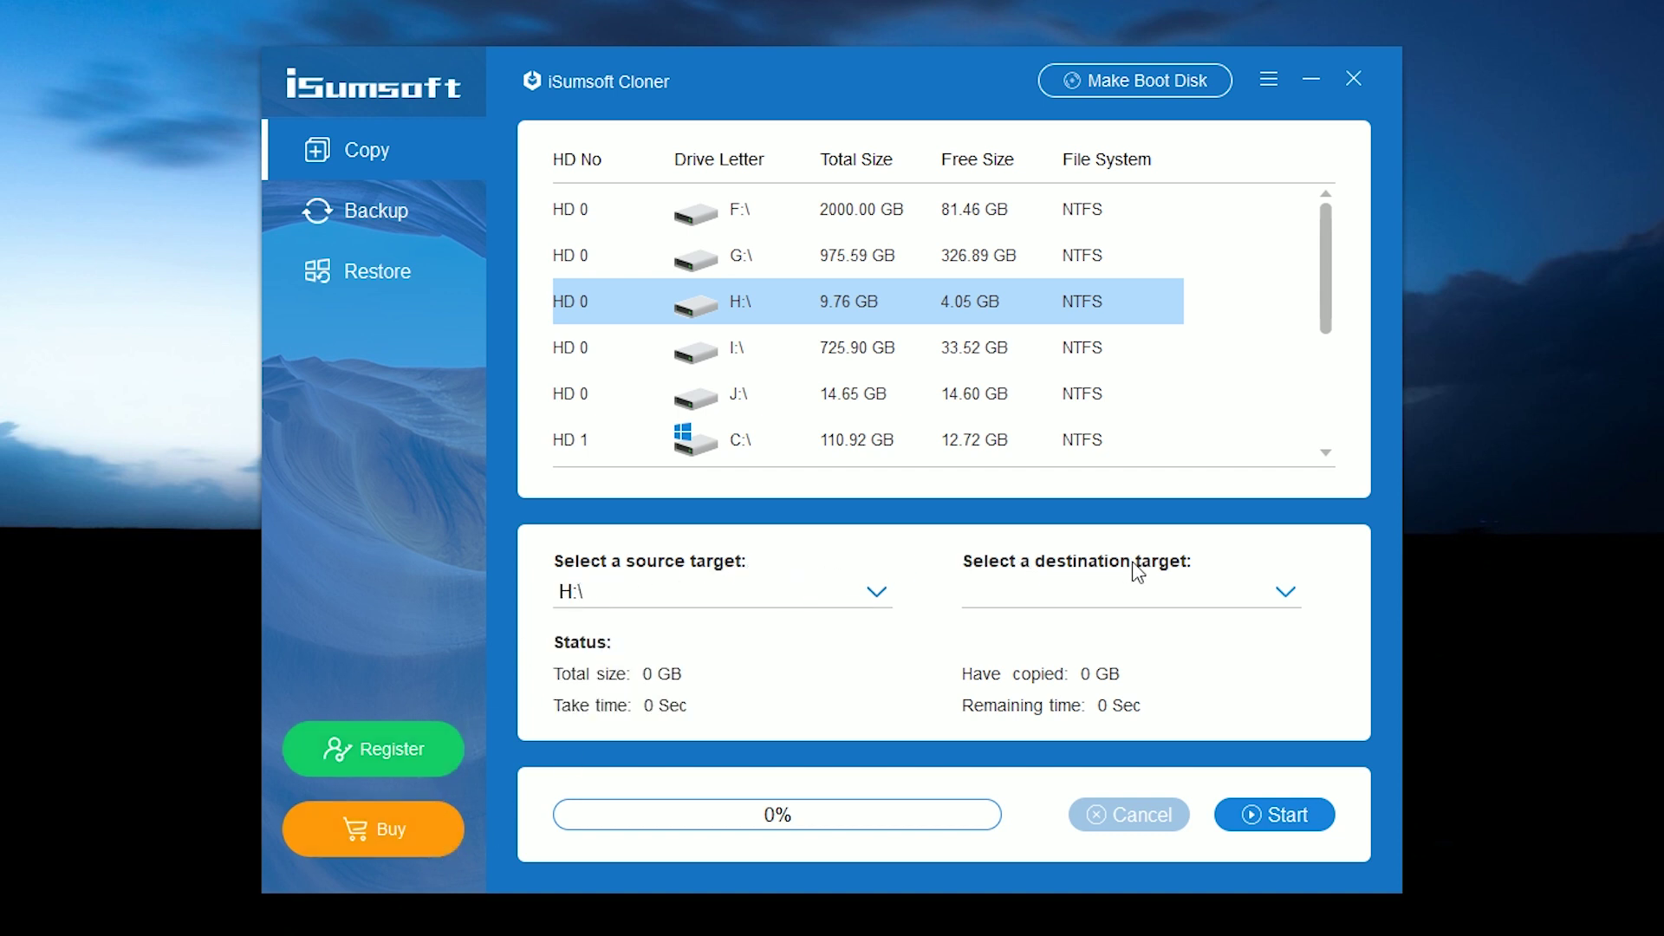
click(1284, 600)
scroll(1058, 669, down, 2)
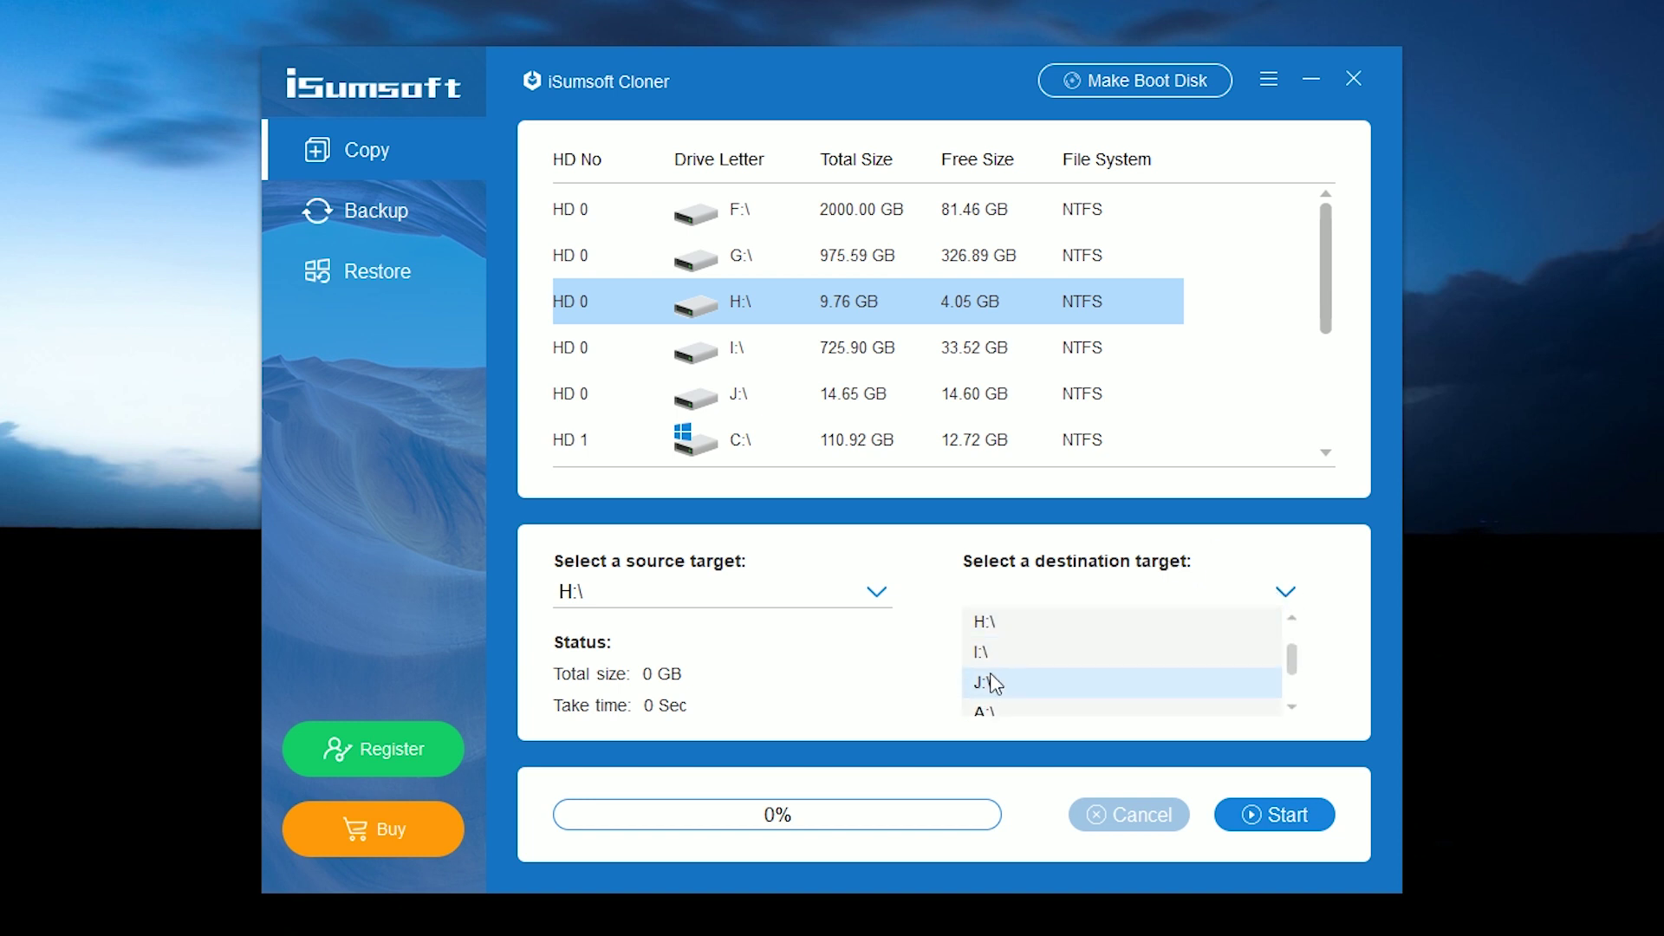
click(993, 684)
click(1294, 828)
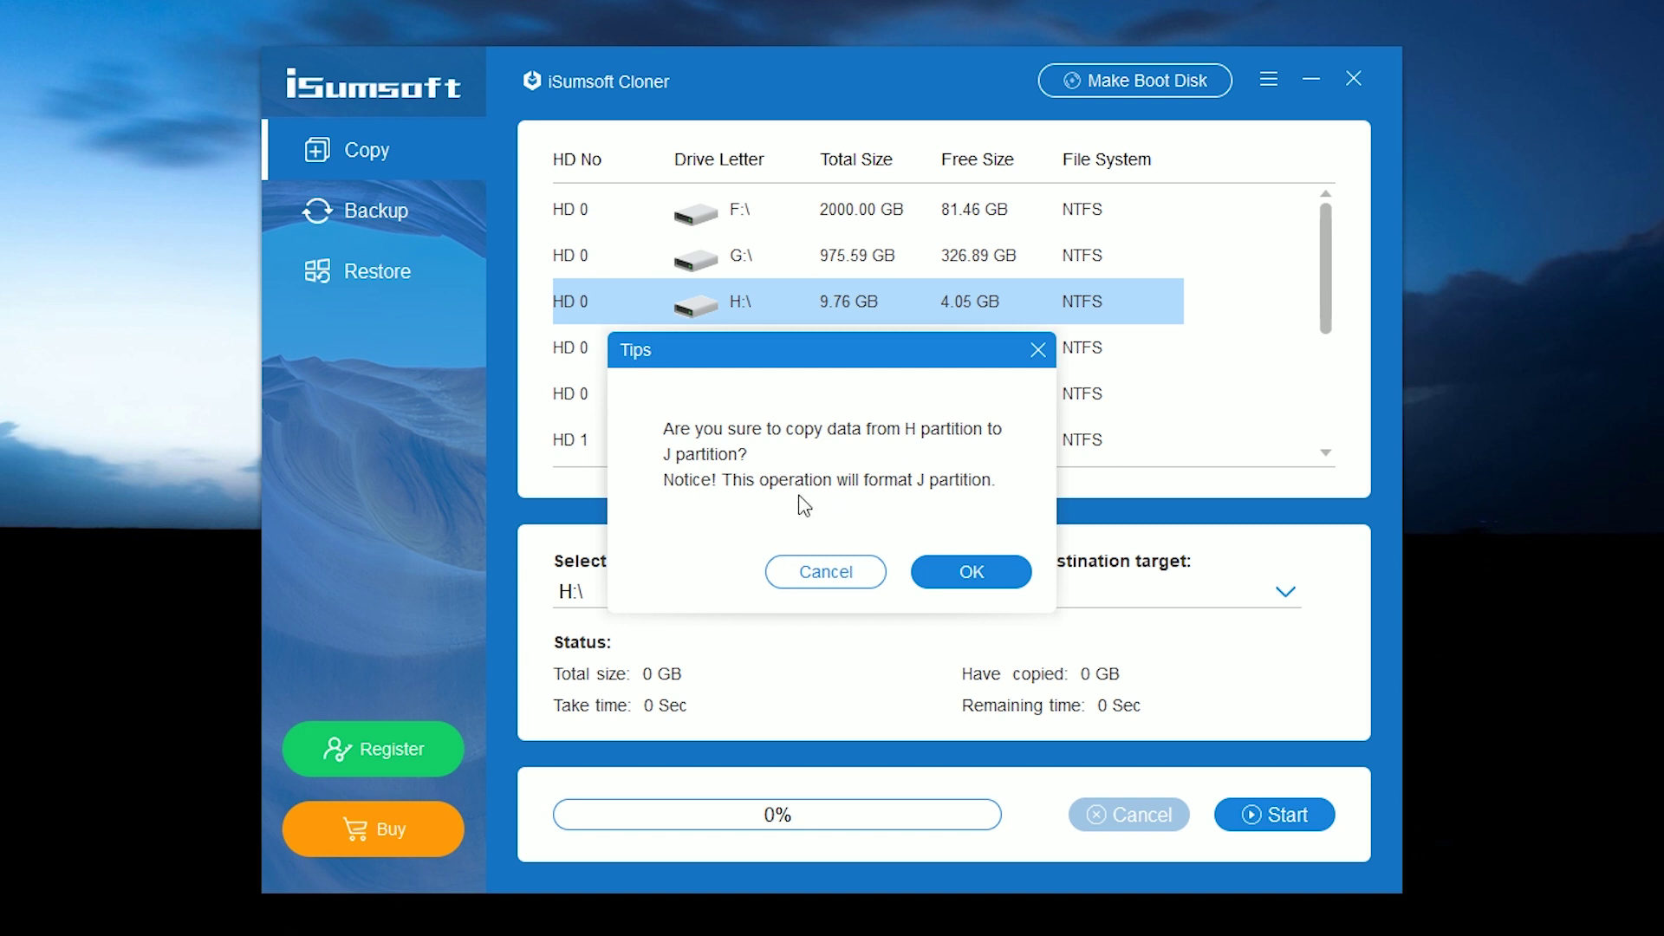
Confirm formatting J and let the 5.71 GB H:\ to J:\ copy finish.
click(957, 564)
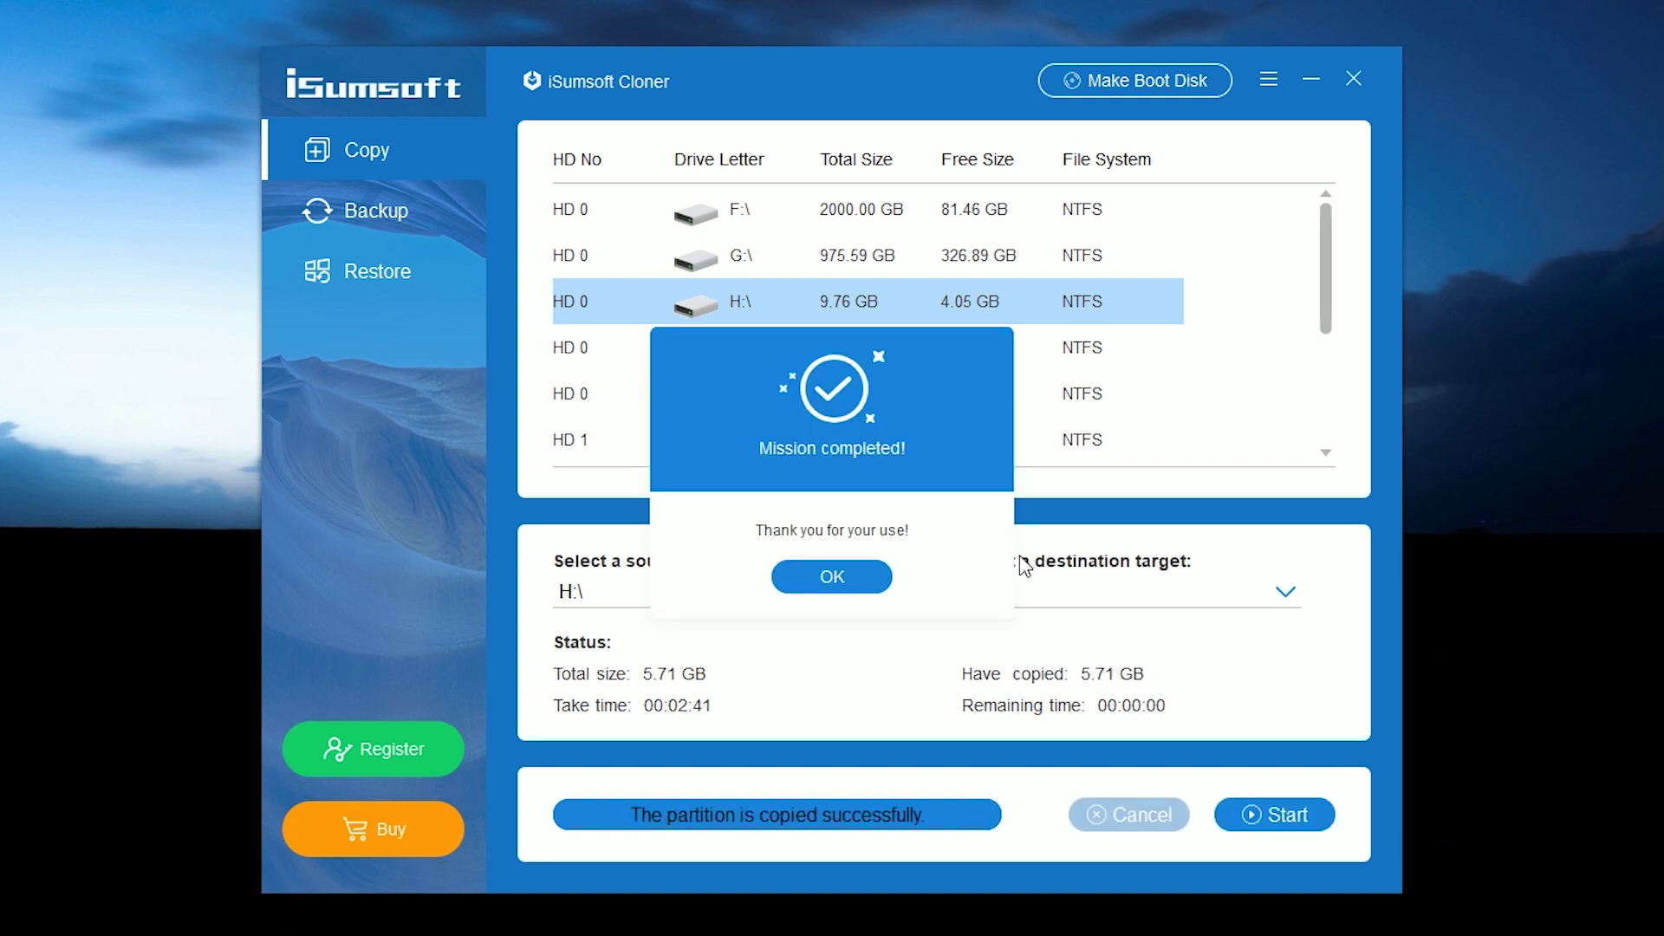
click(849, 596)
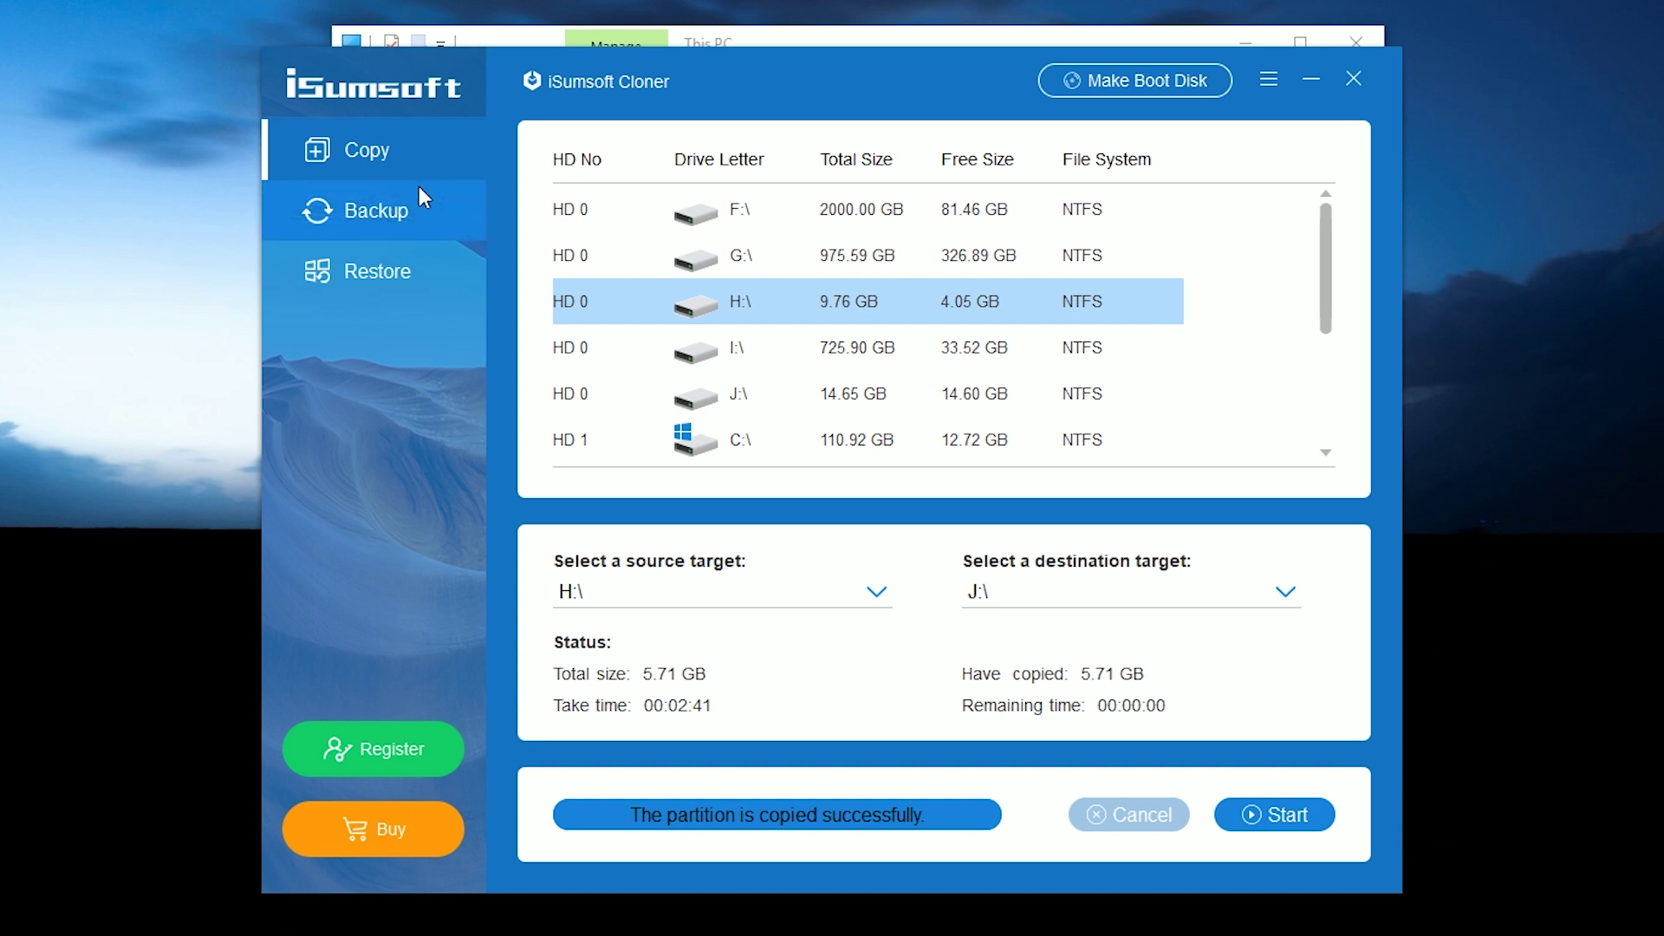
On the Backup page, select H:\ (9.76 GB NTFS) as the volume to back up.
click(419, 201)
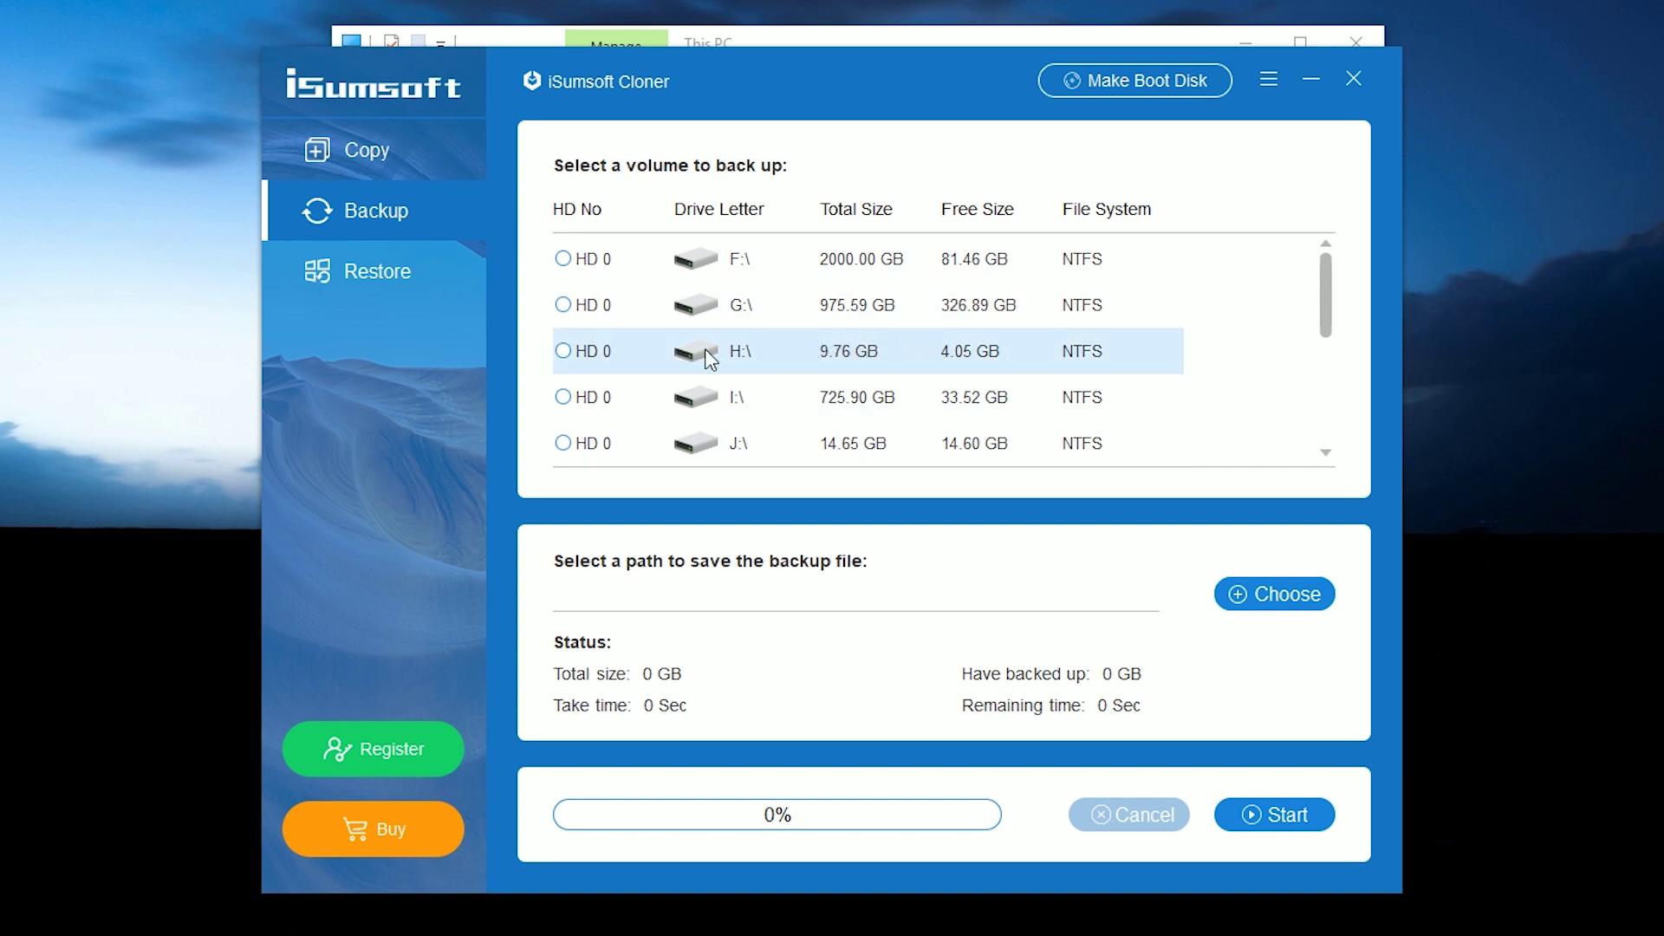
click(563, 351)
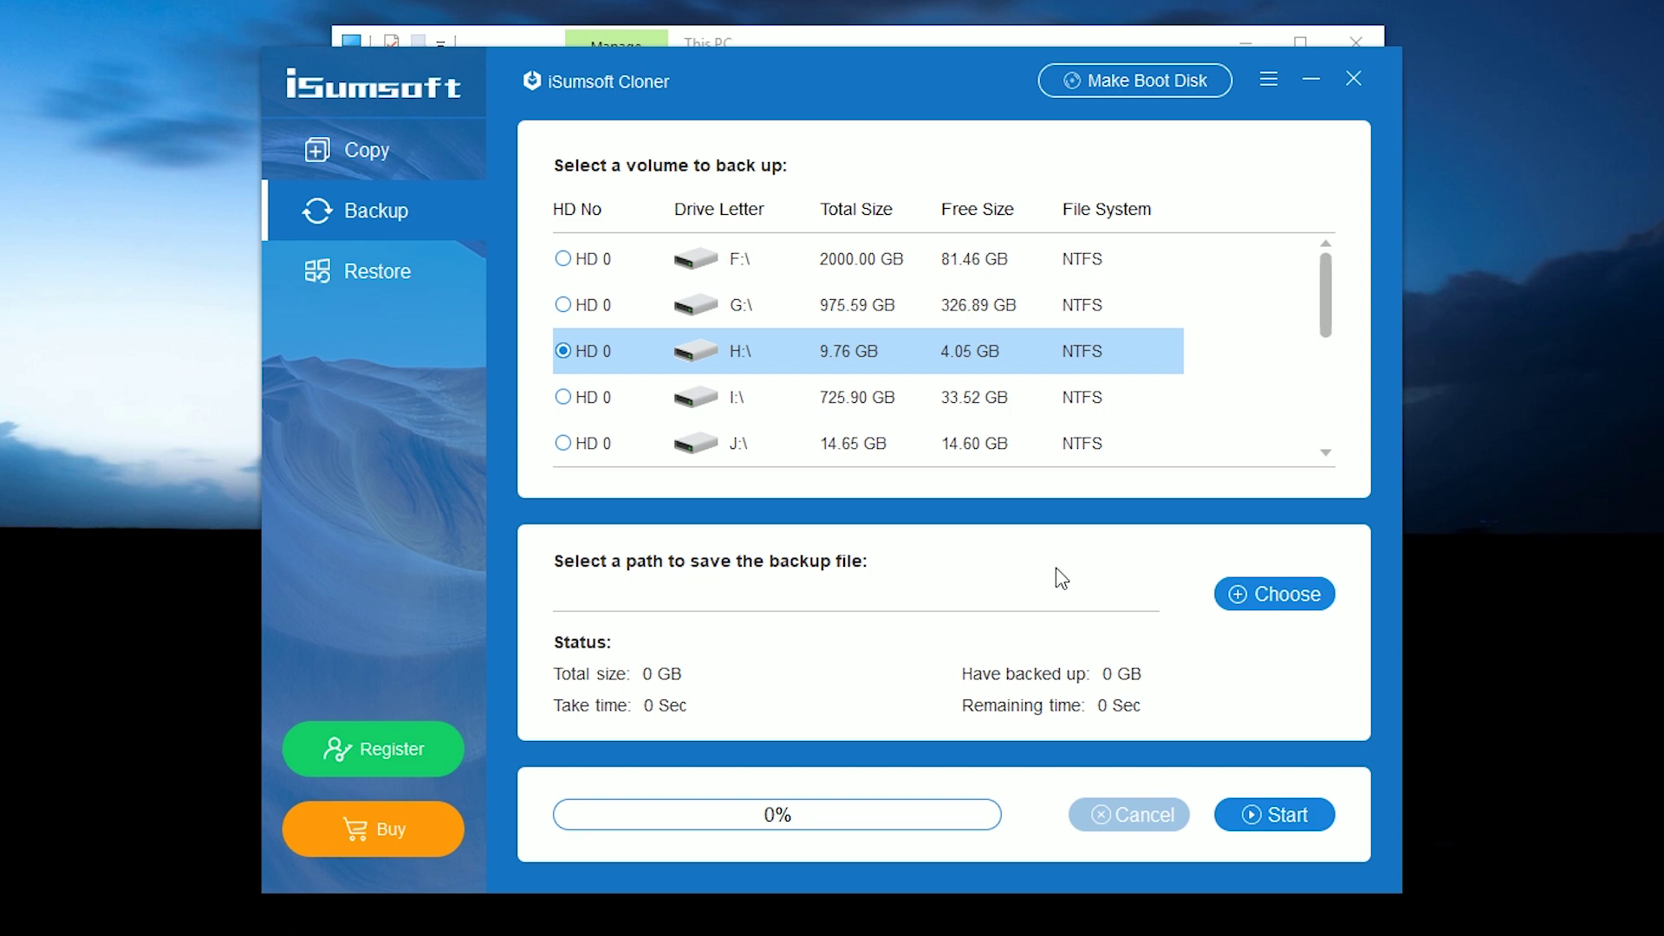
Save the backup under the default name iSumsoft20190603.icg in the root of Test (J:).
click(1264, 598)
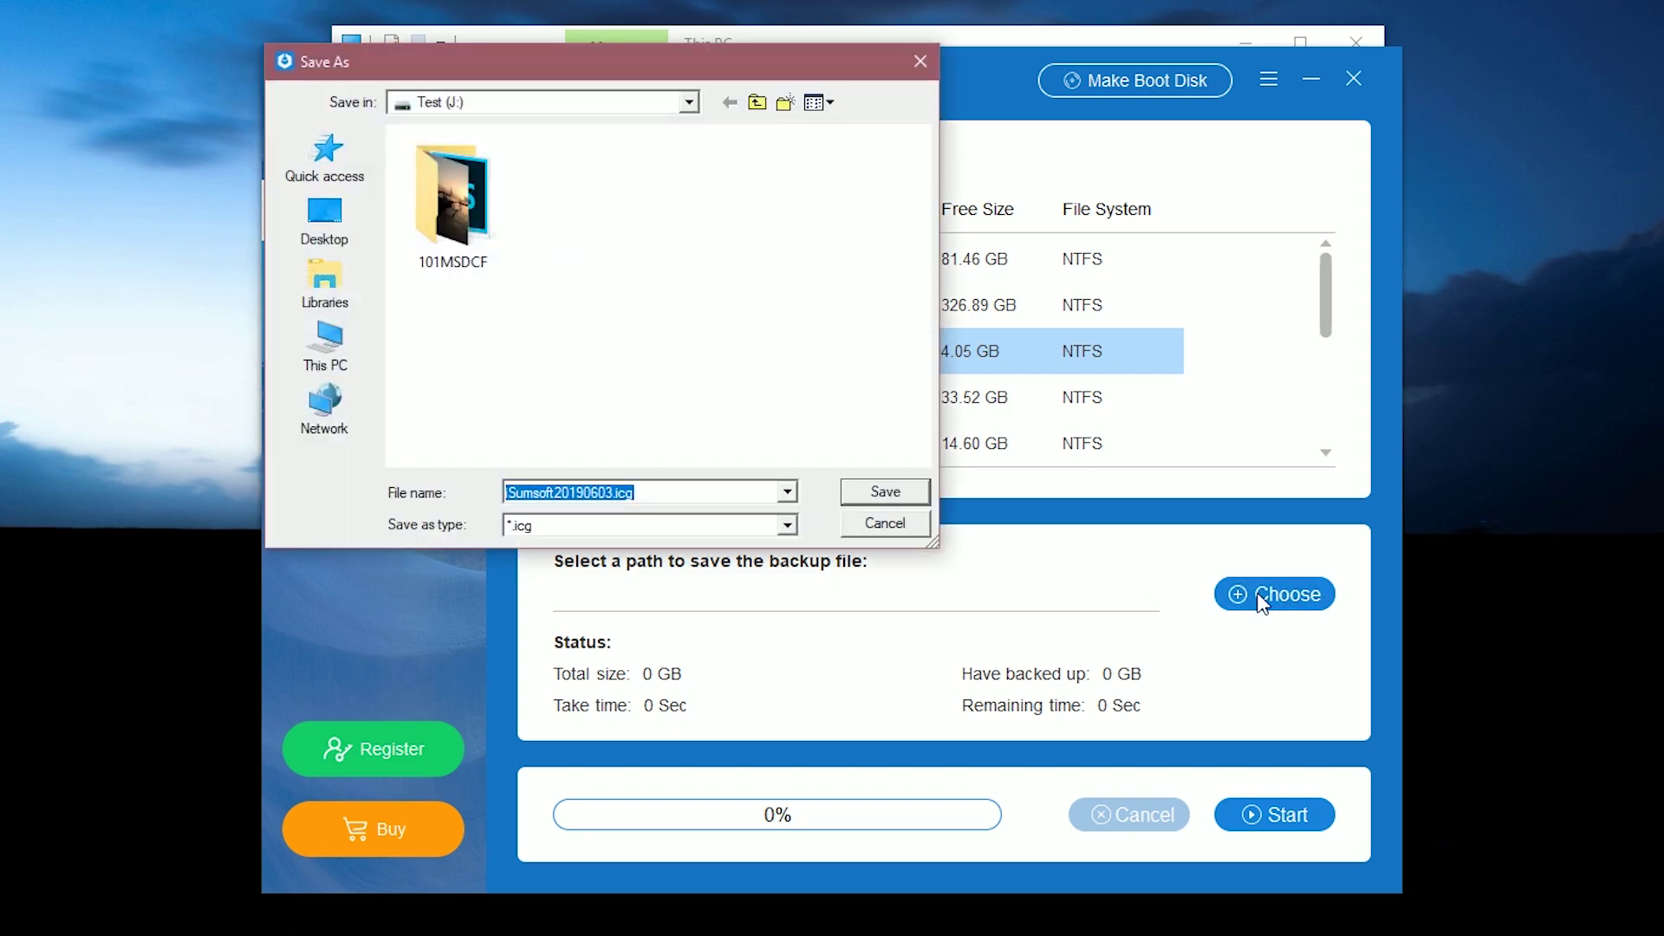
click(338, 358)
scroll(647, 381, down, 5)
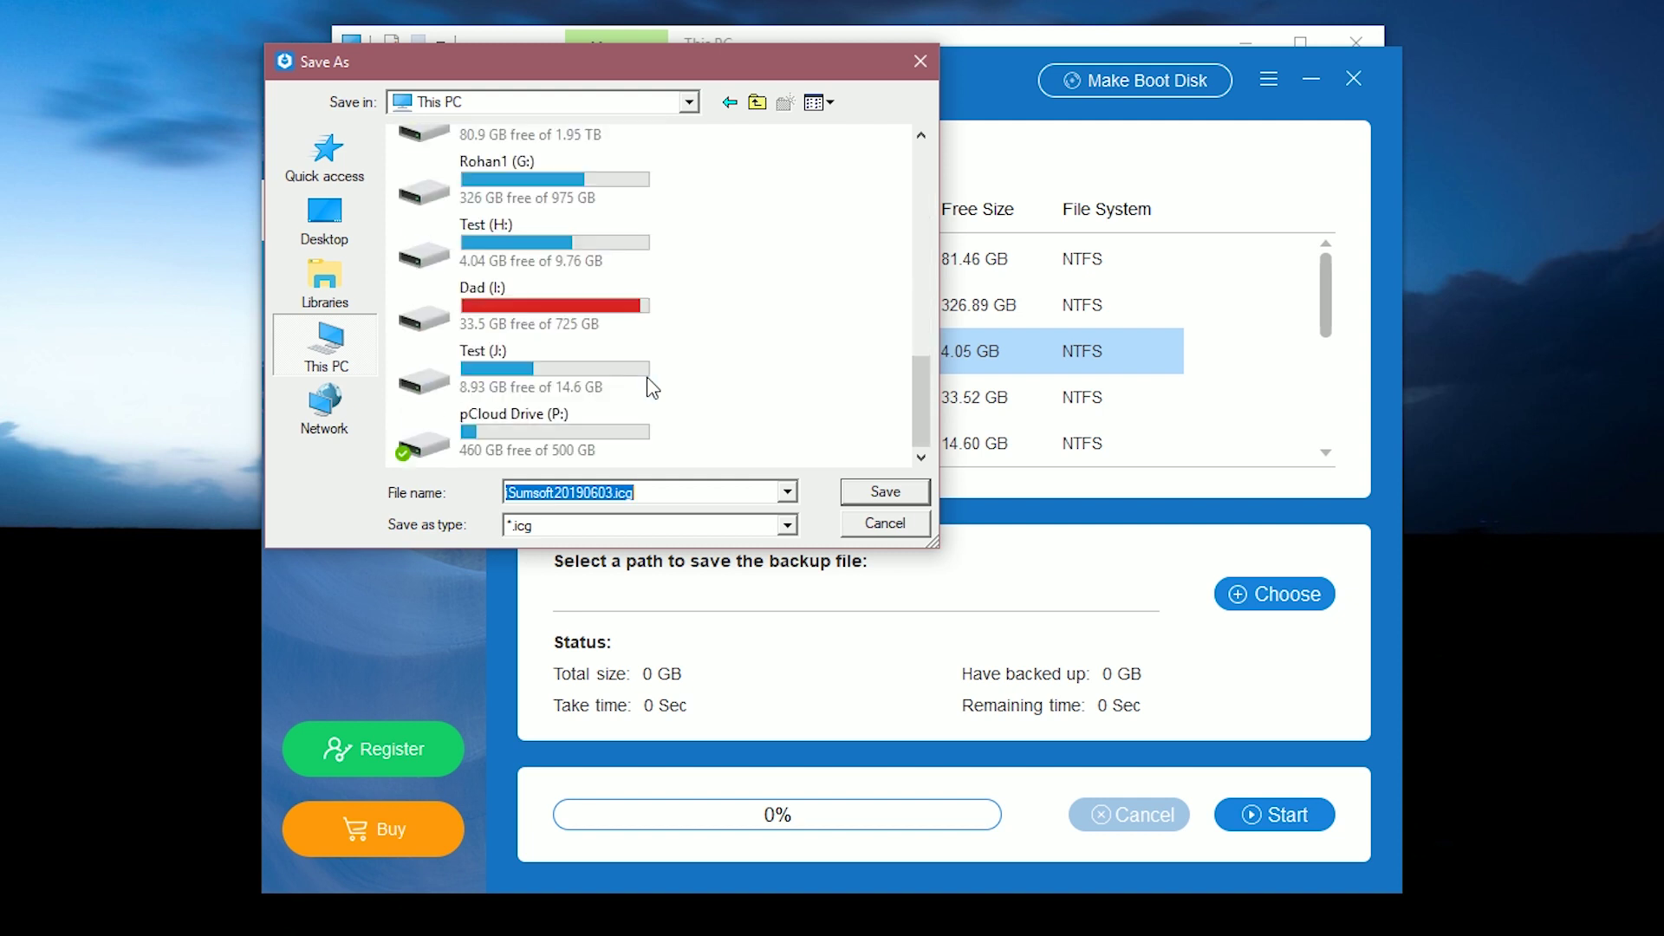
click(579, 387)
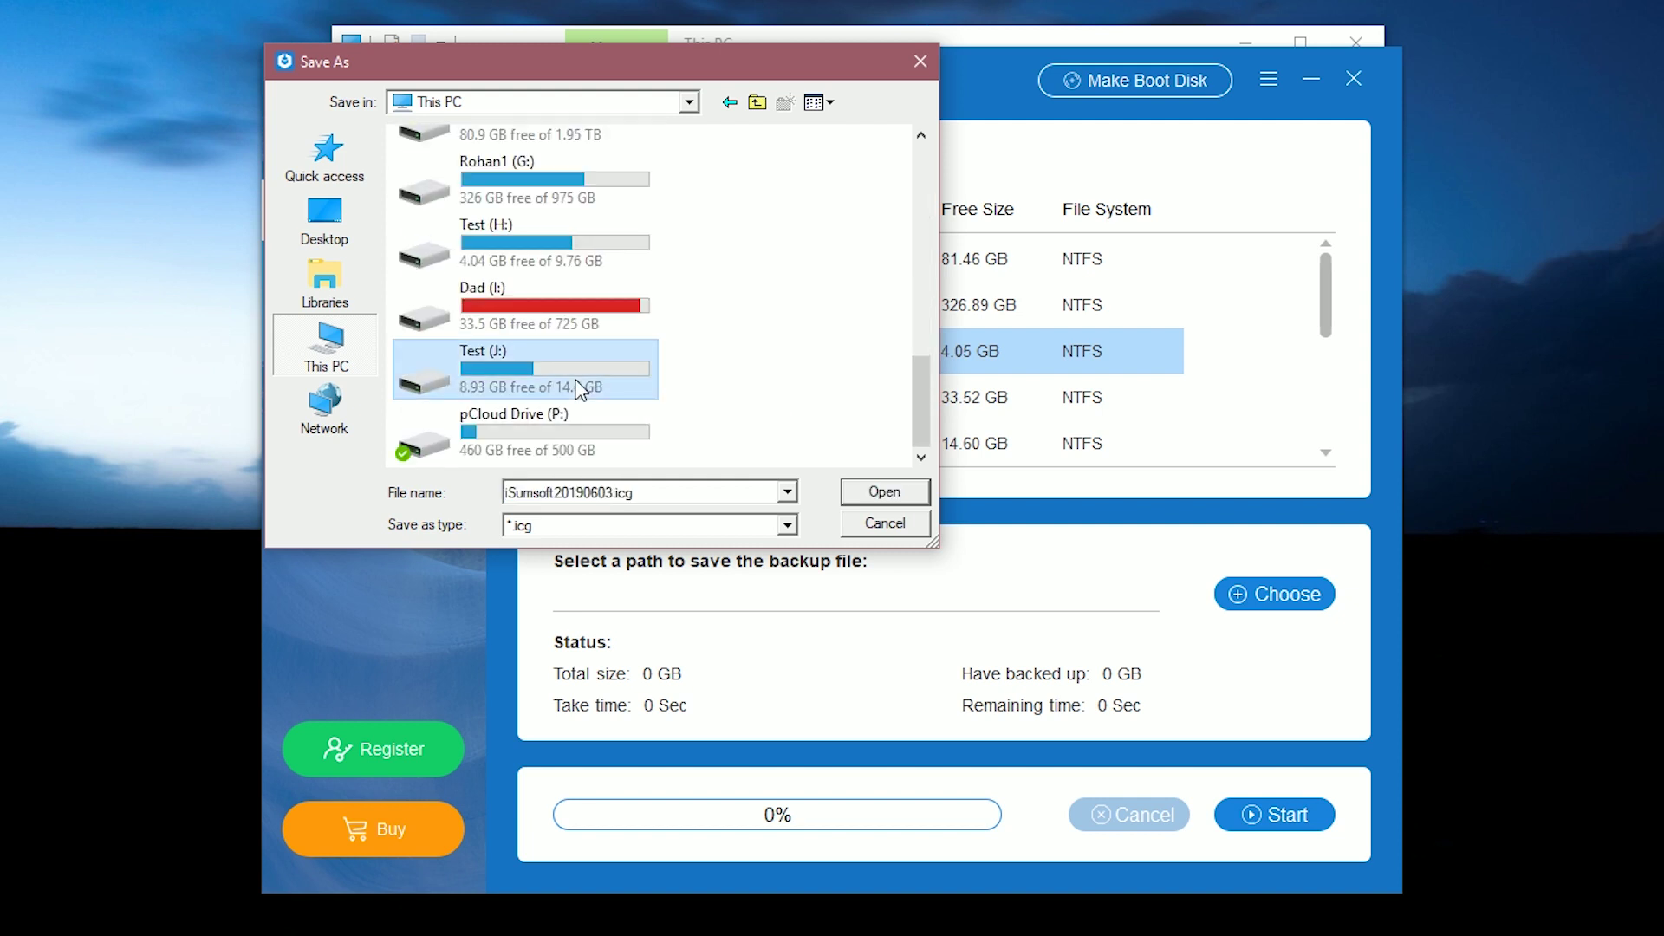
double_click(539, 357)
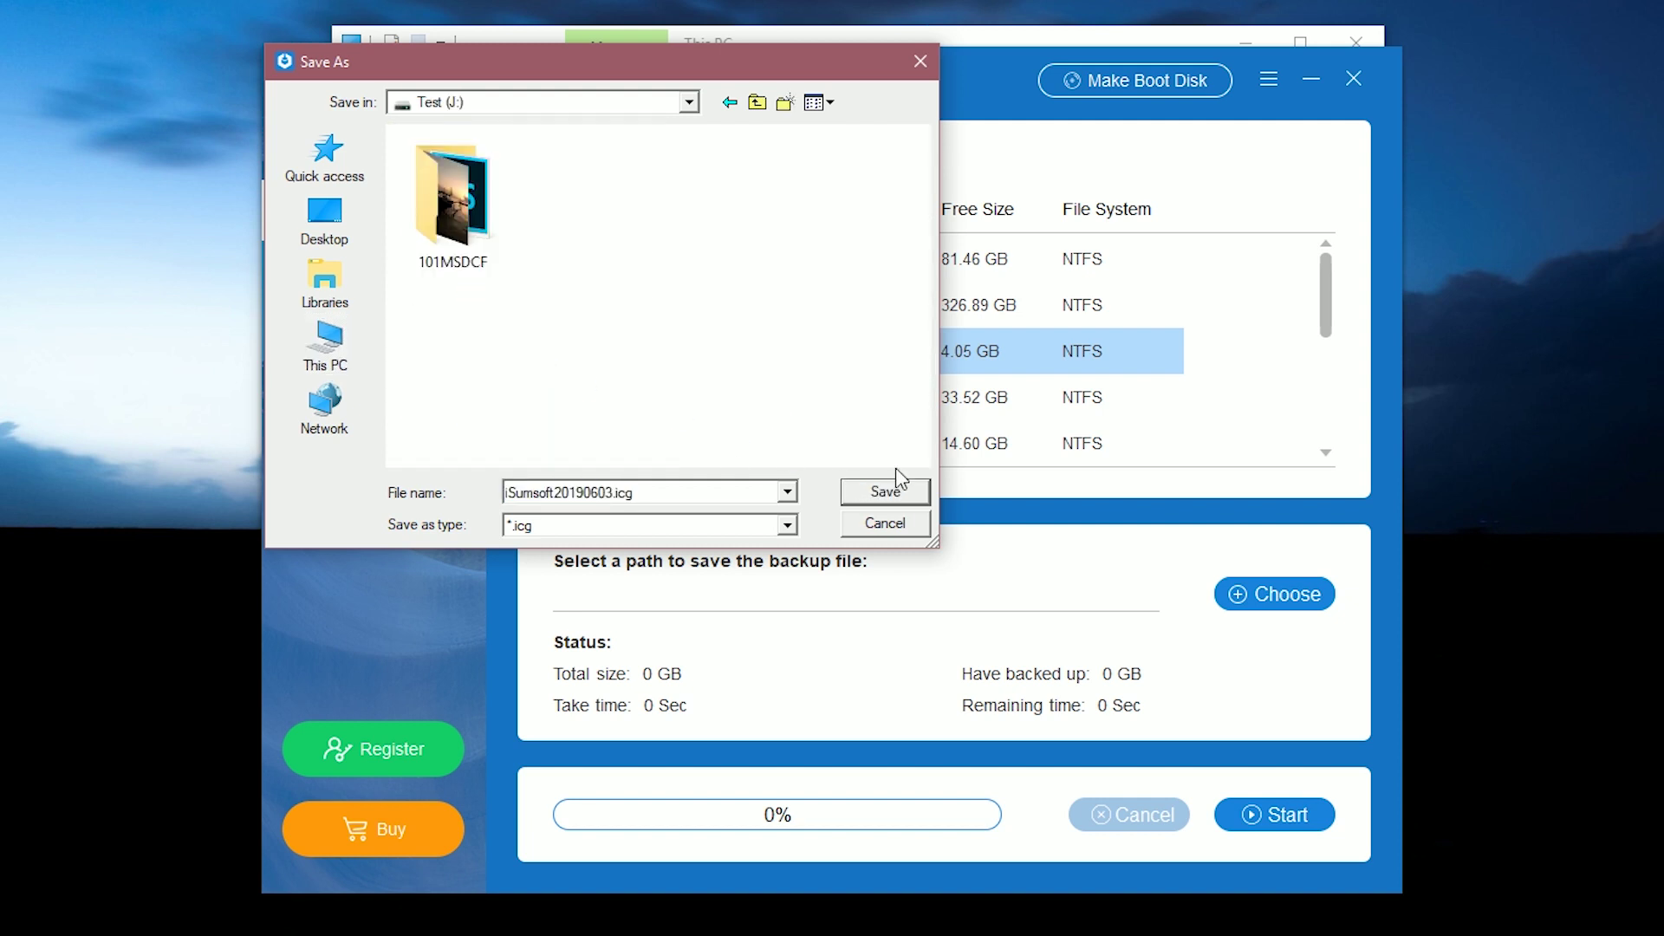
click(888, 490)
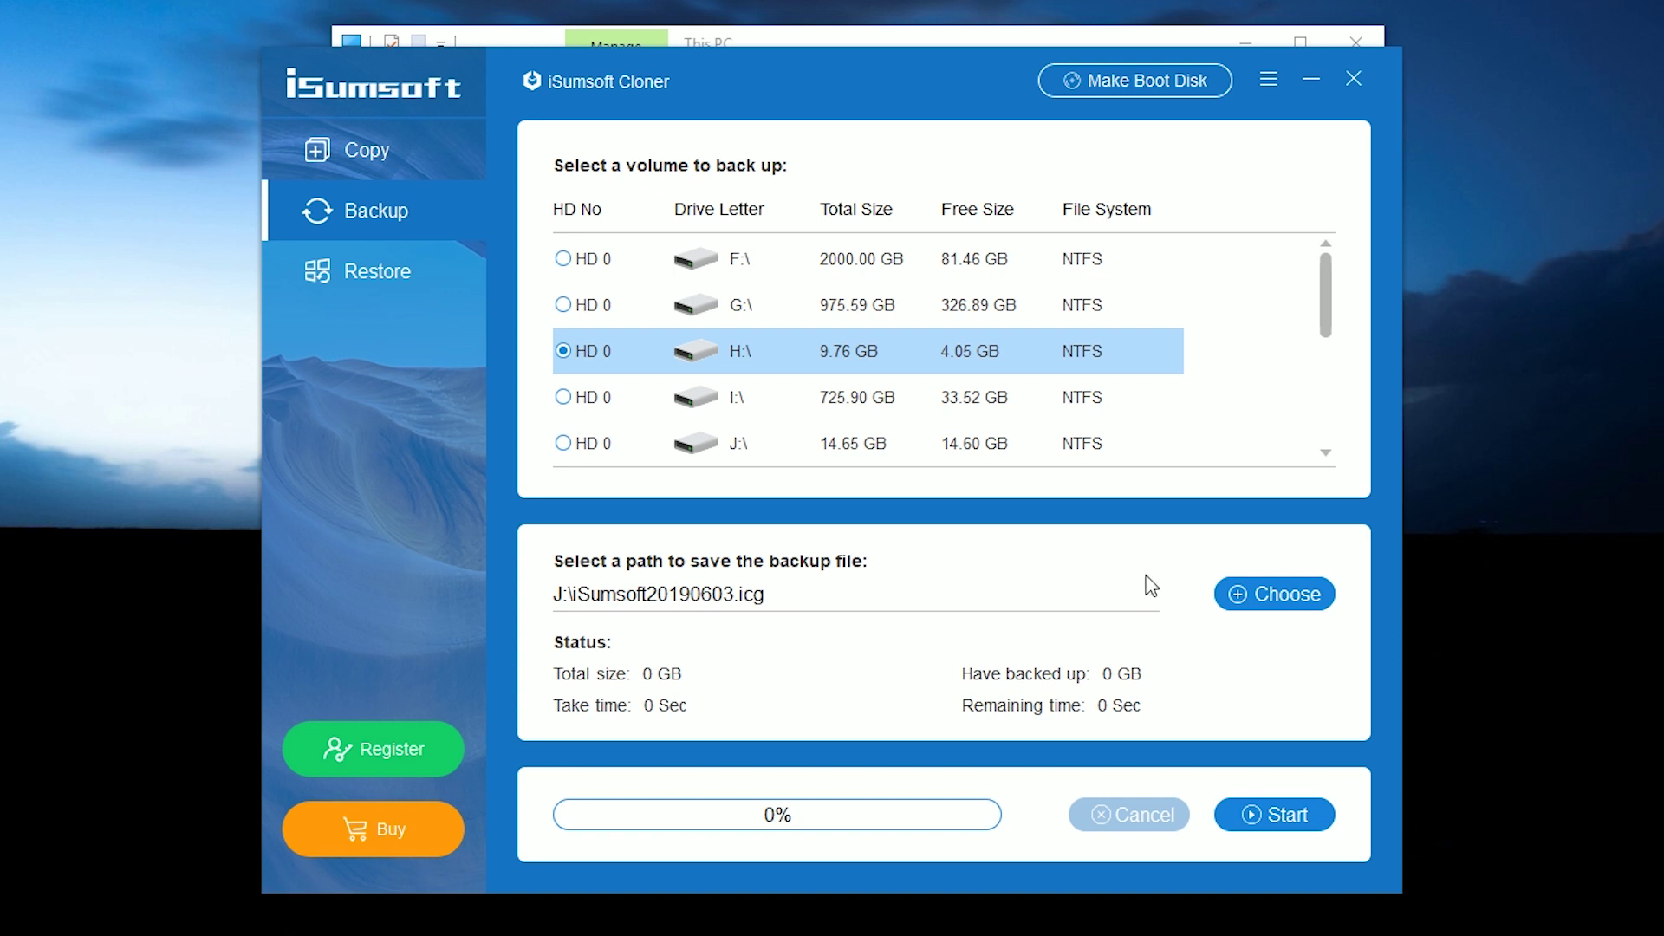
Start and confirm the H: backup, then dismiss the 5.71 GB completion message.
click(1274, 816)
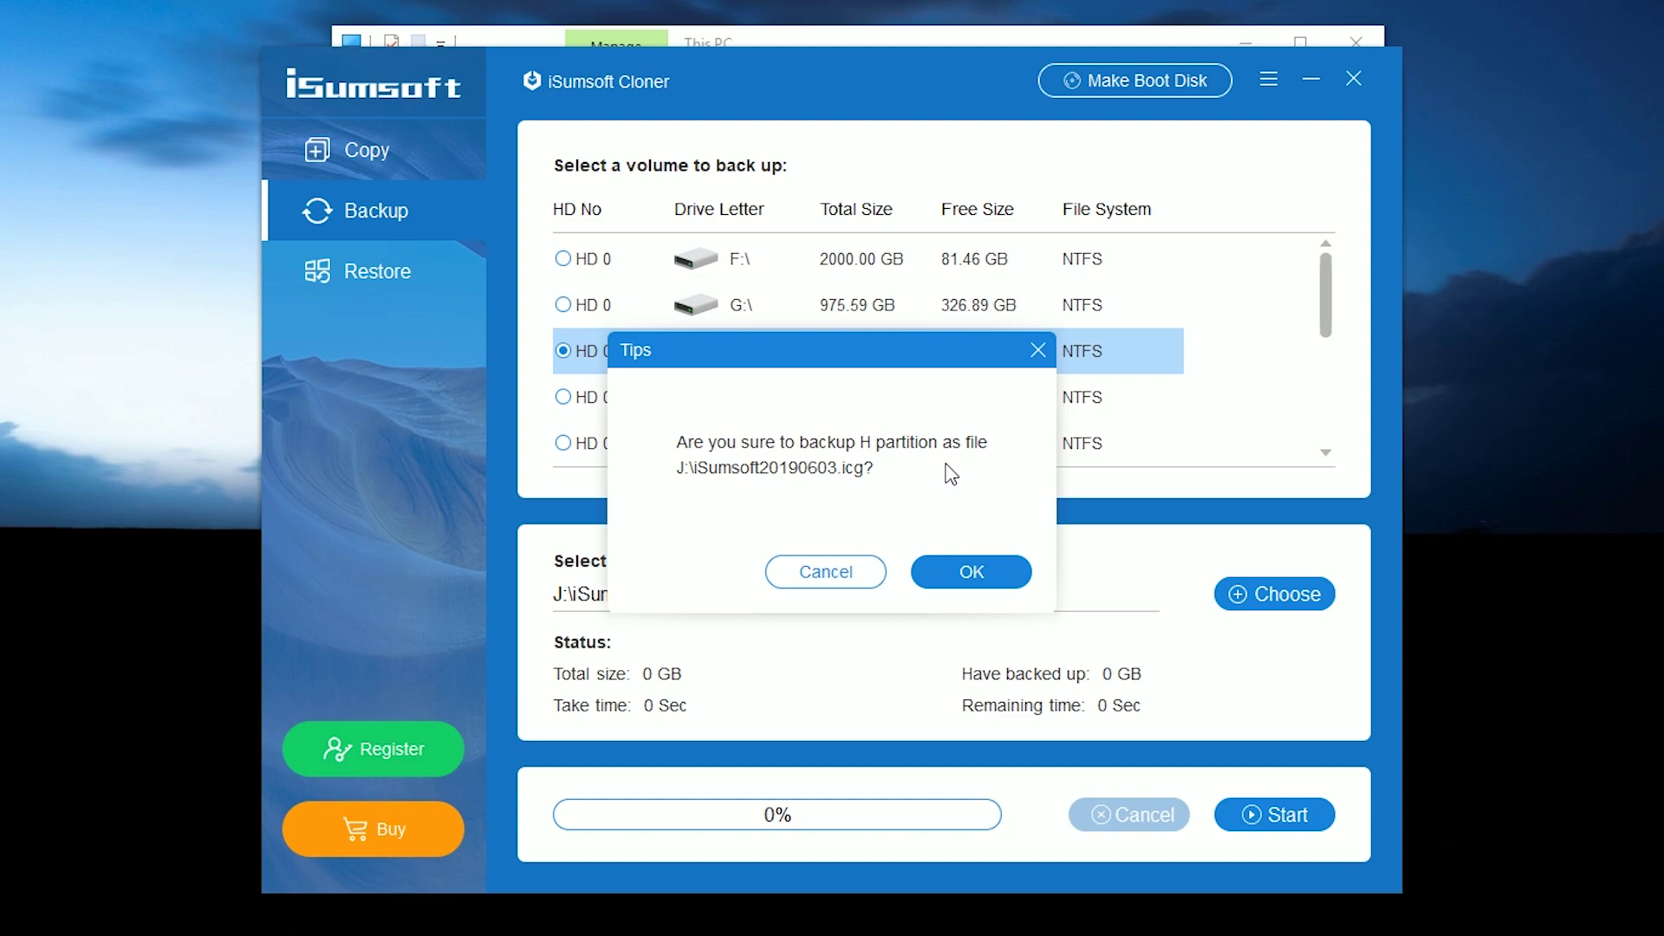
click(975, 579)
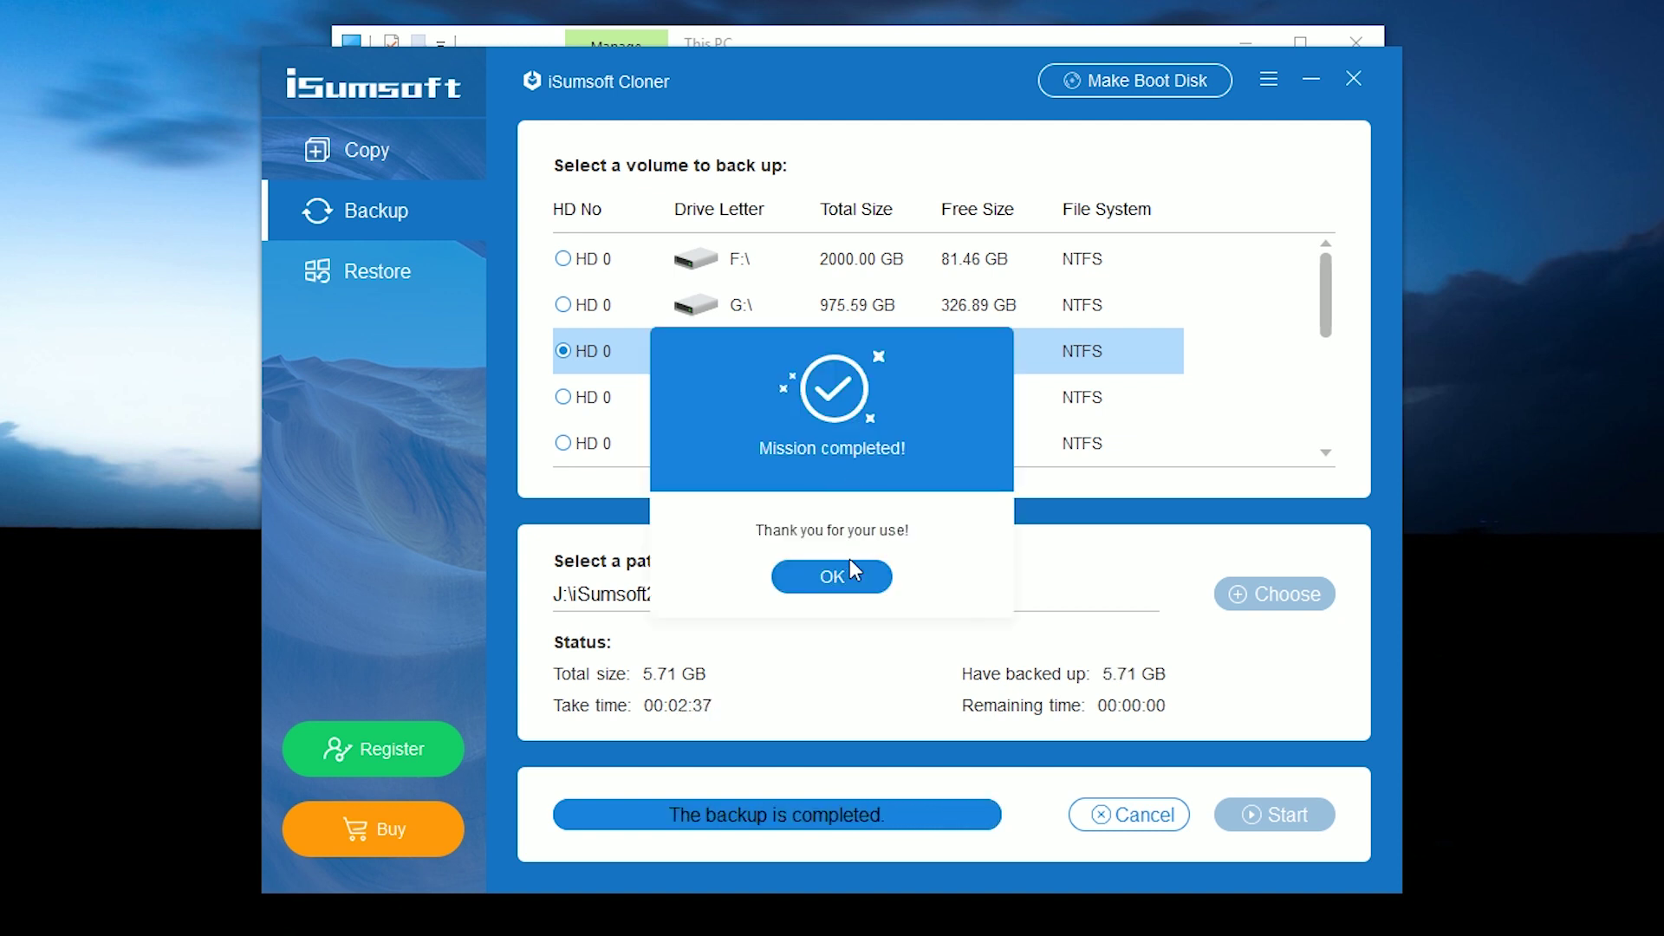
click(834, 577)
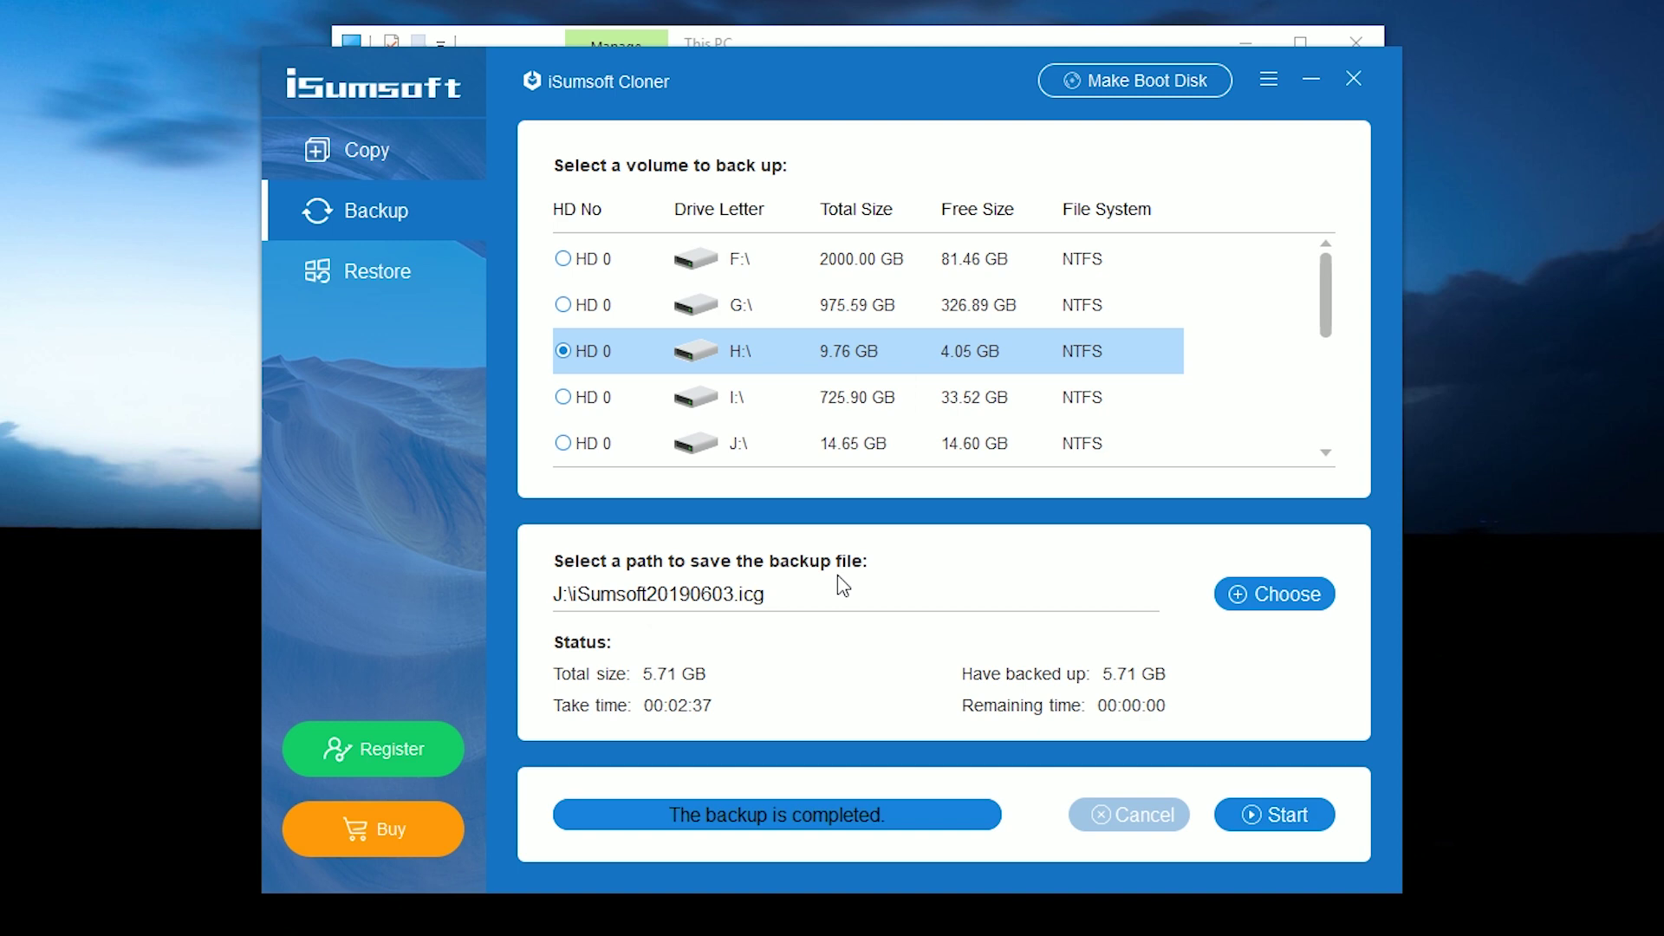
Check that iSumsoft20190603.icg is present on Test (J:).
key(alt+Tab)
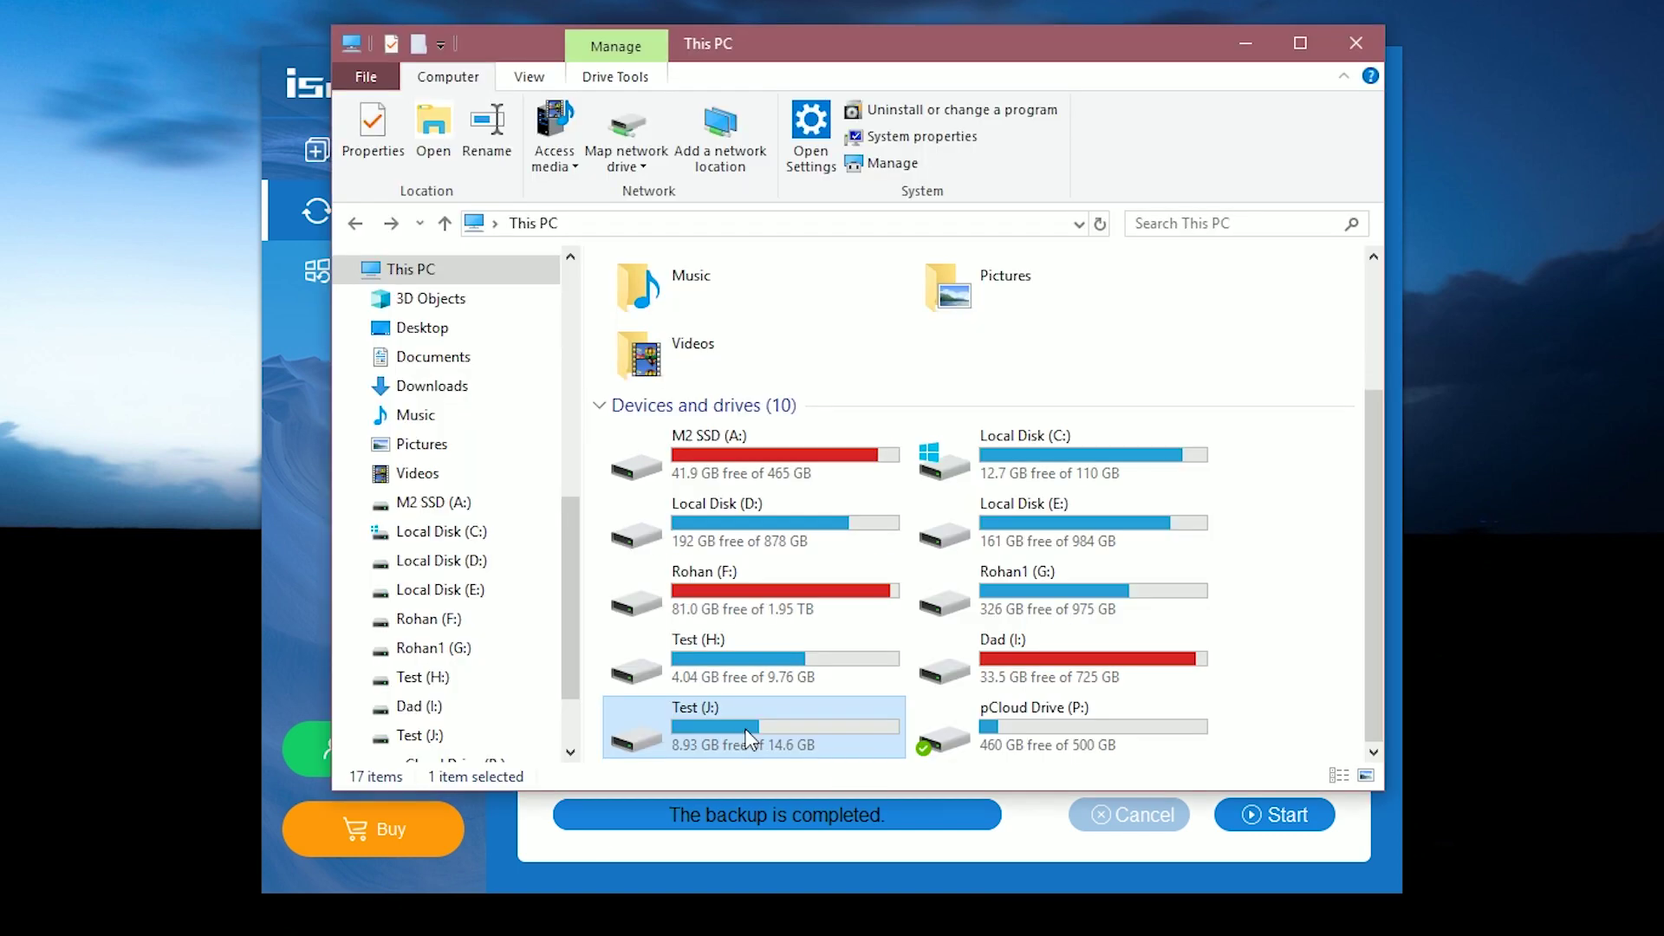
double_click(742, 704)
click(917, 347)
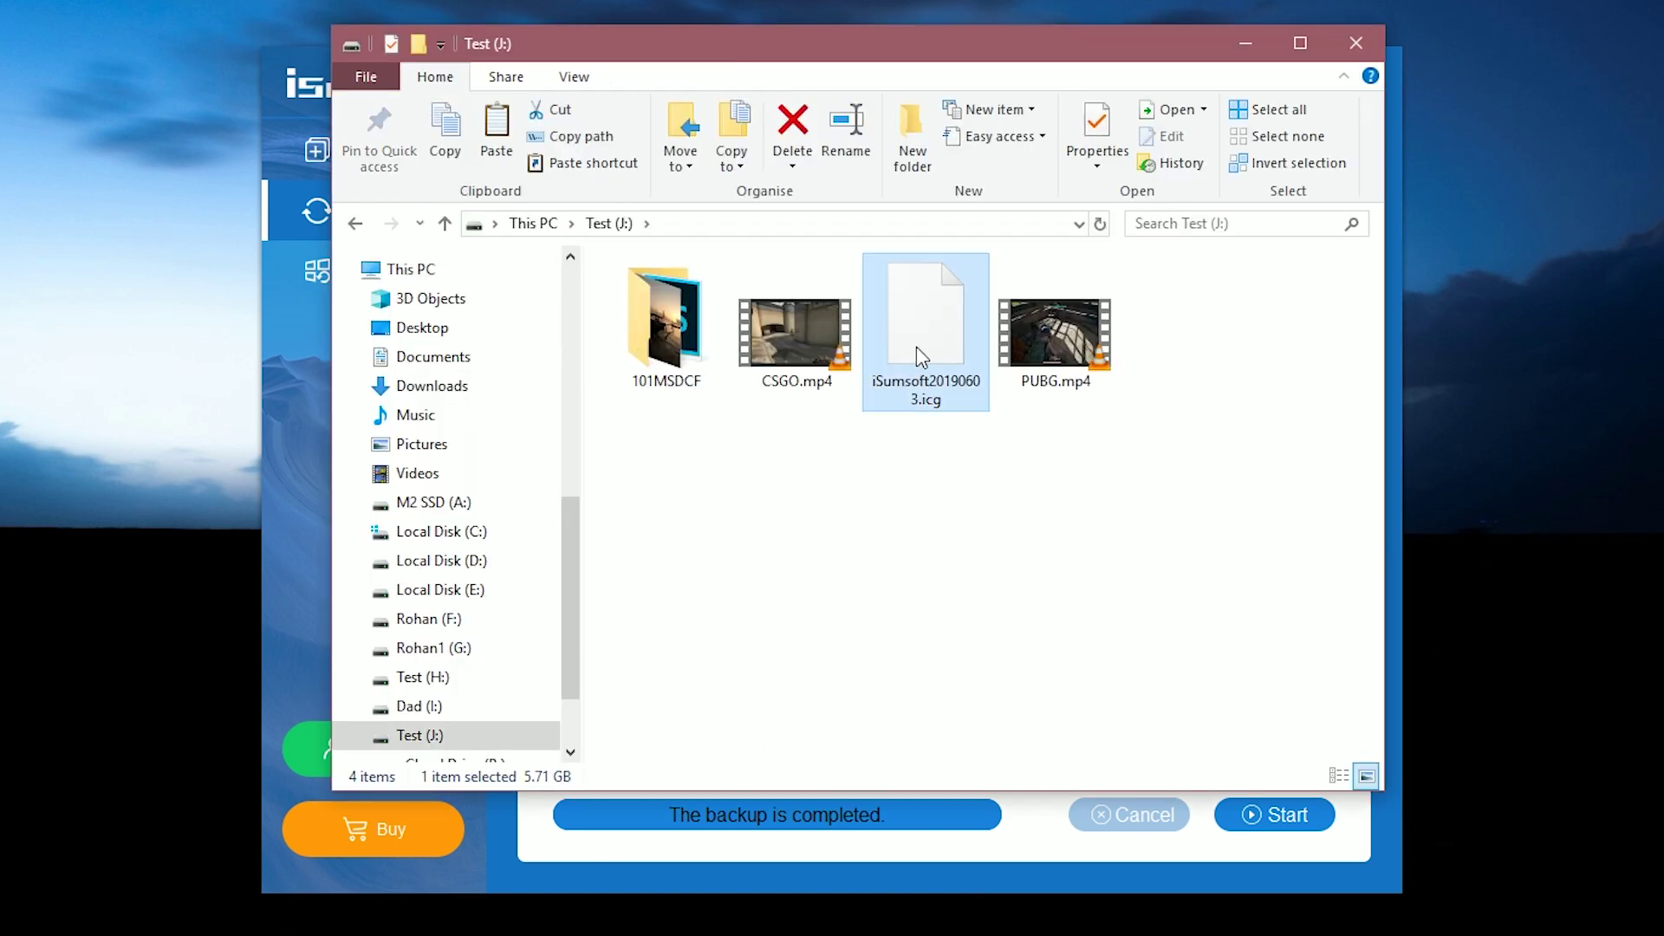
key(alt+F4)
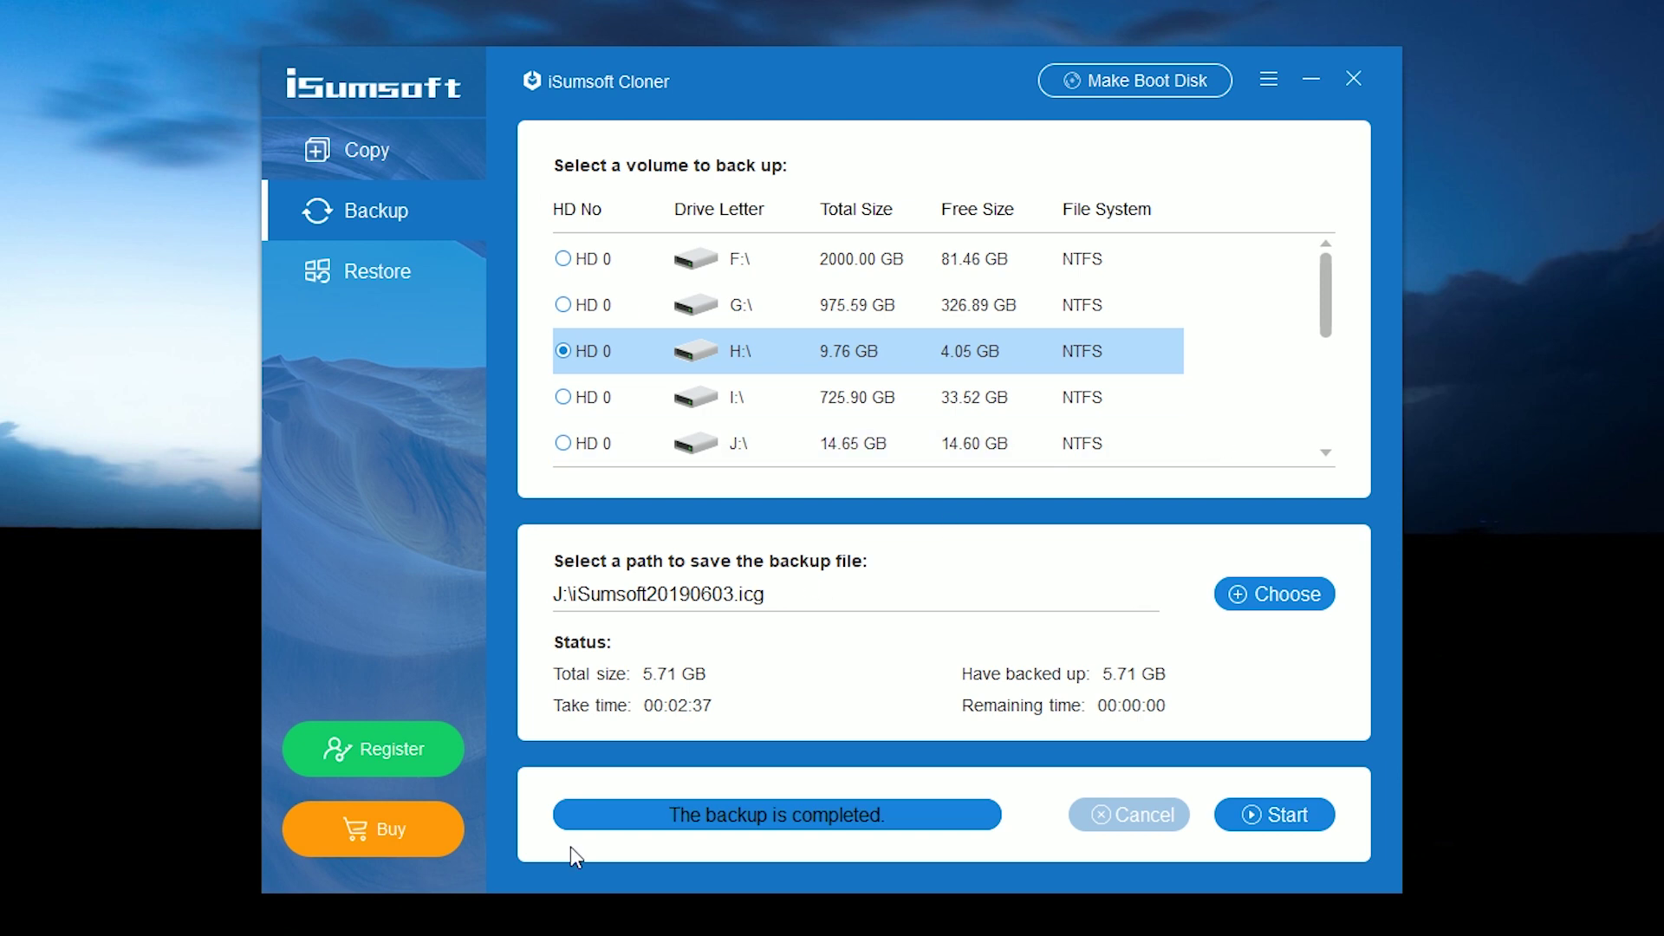
Quick-format the Test (H:) drive, confirming the erase warning.
key(alt+Tab)
click(417, 270)
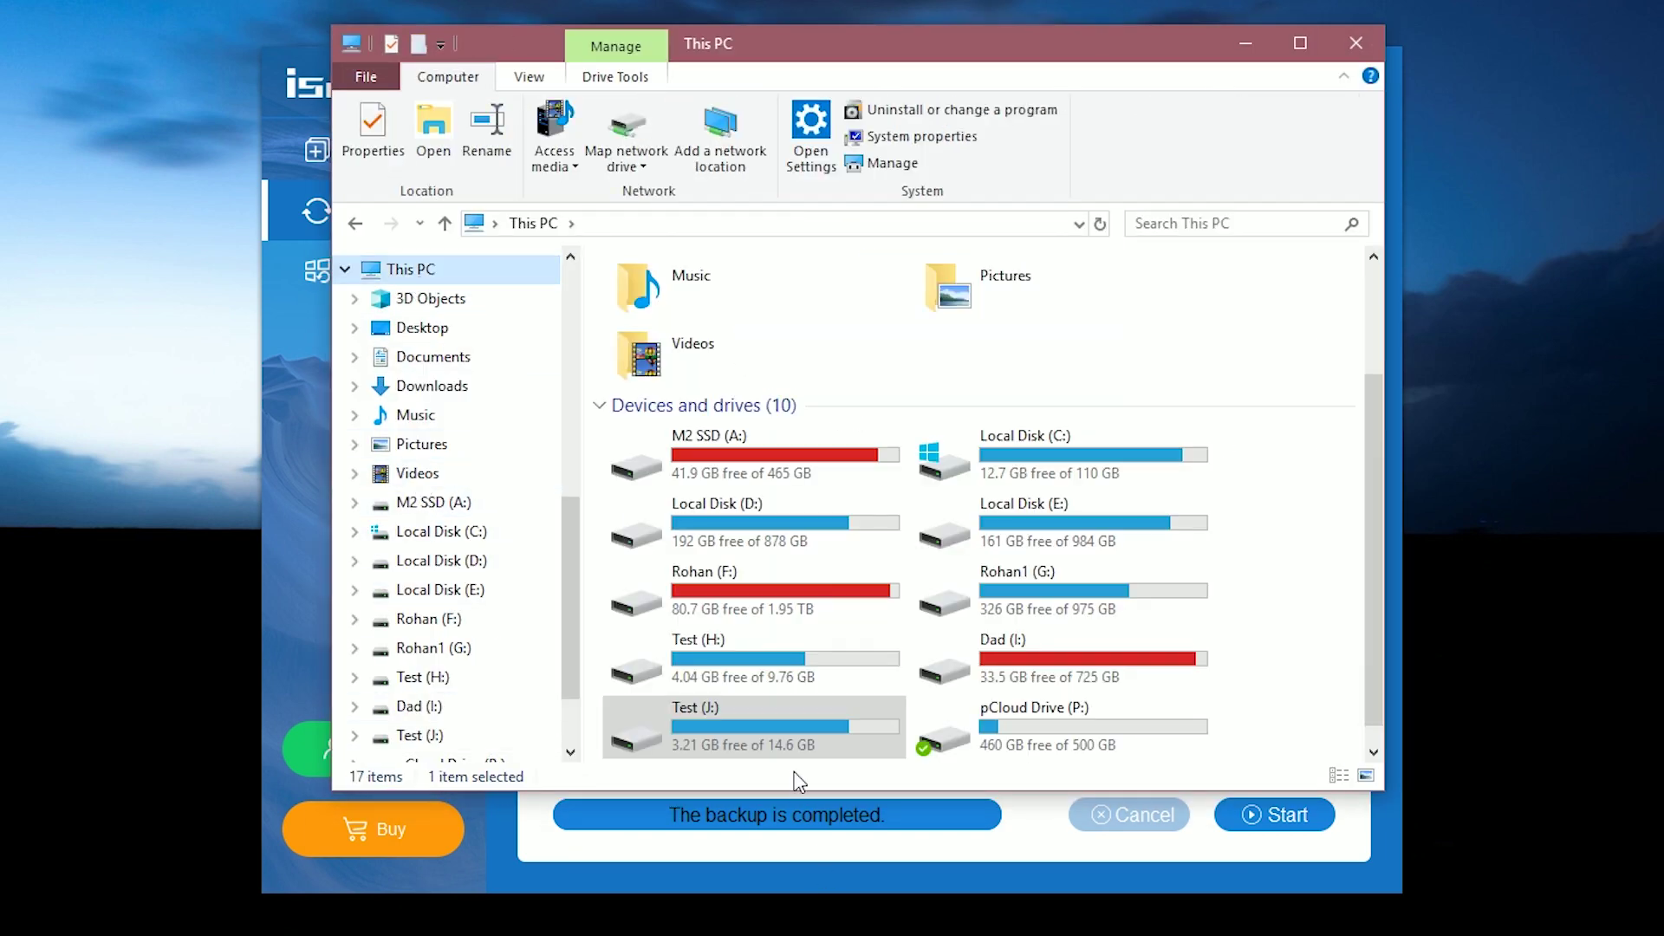
double_click(736, 661)
key(alt+Left)
right_click(735, 661)
click(854, 482)
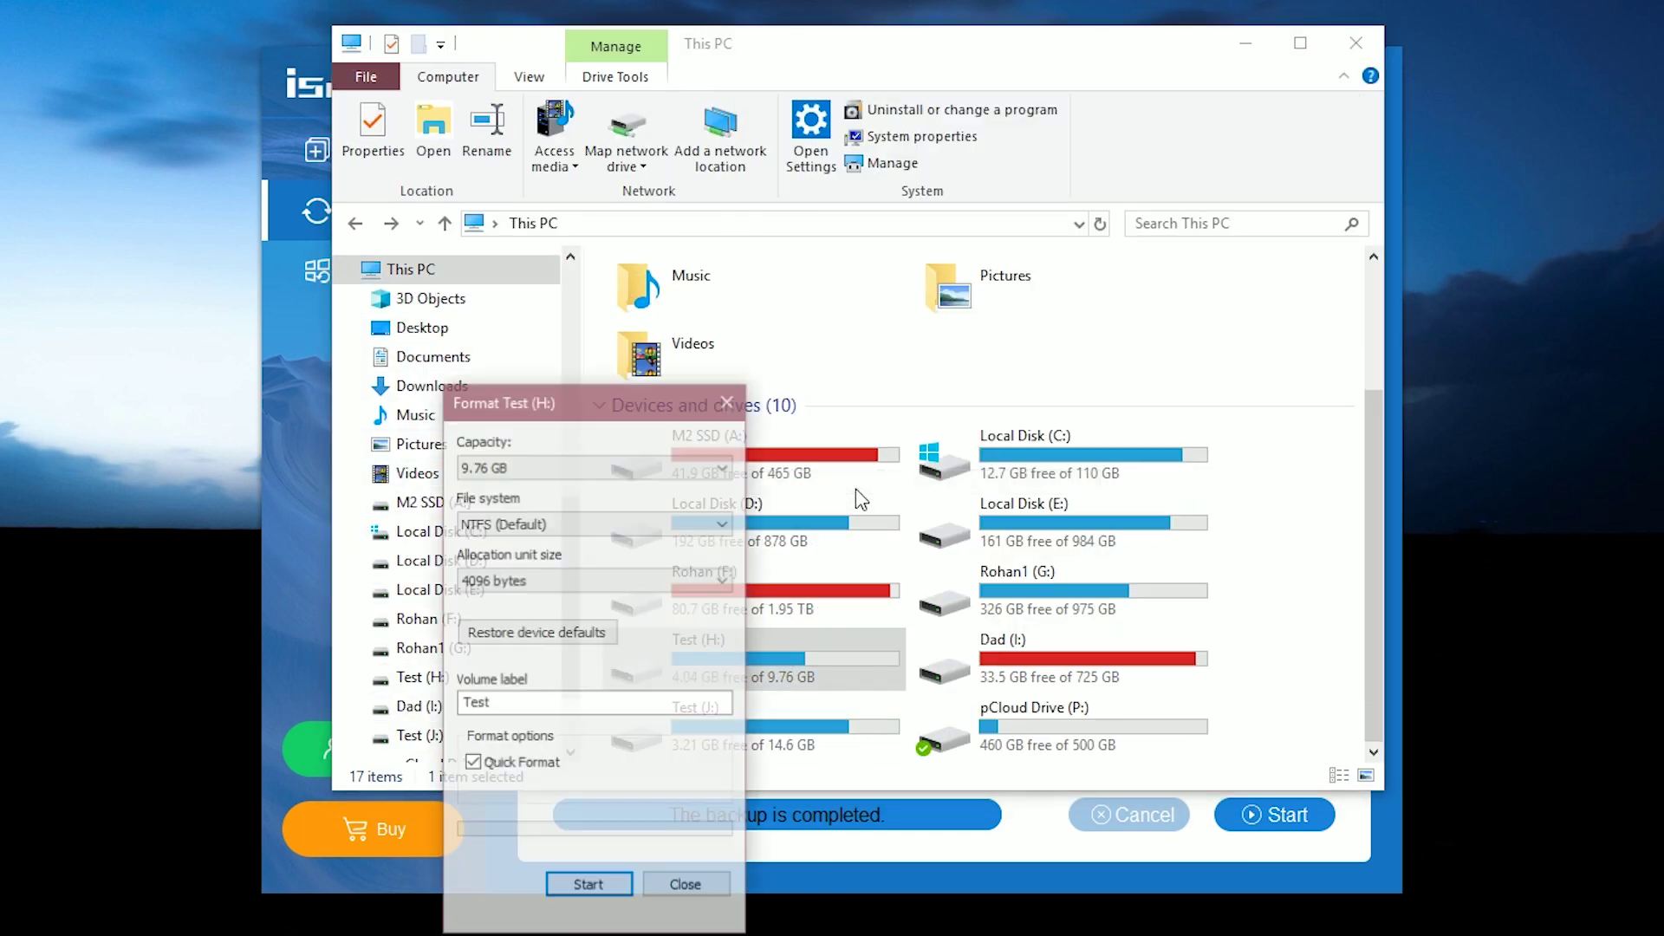
click(588, 884)
key(Return)
key(Return)
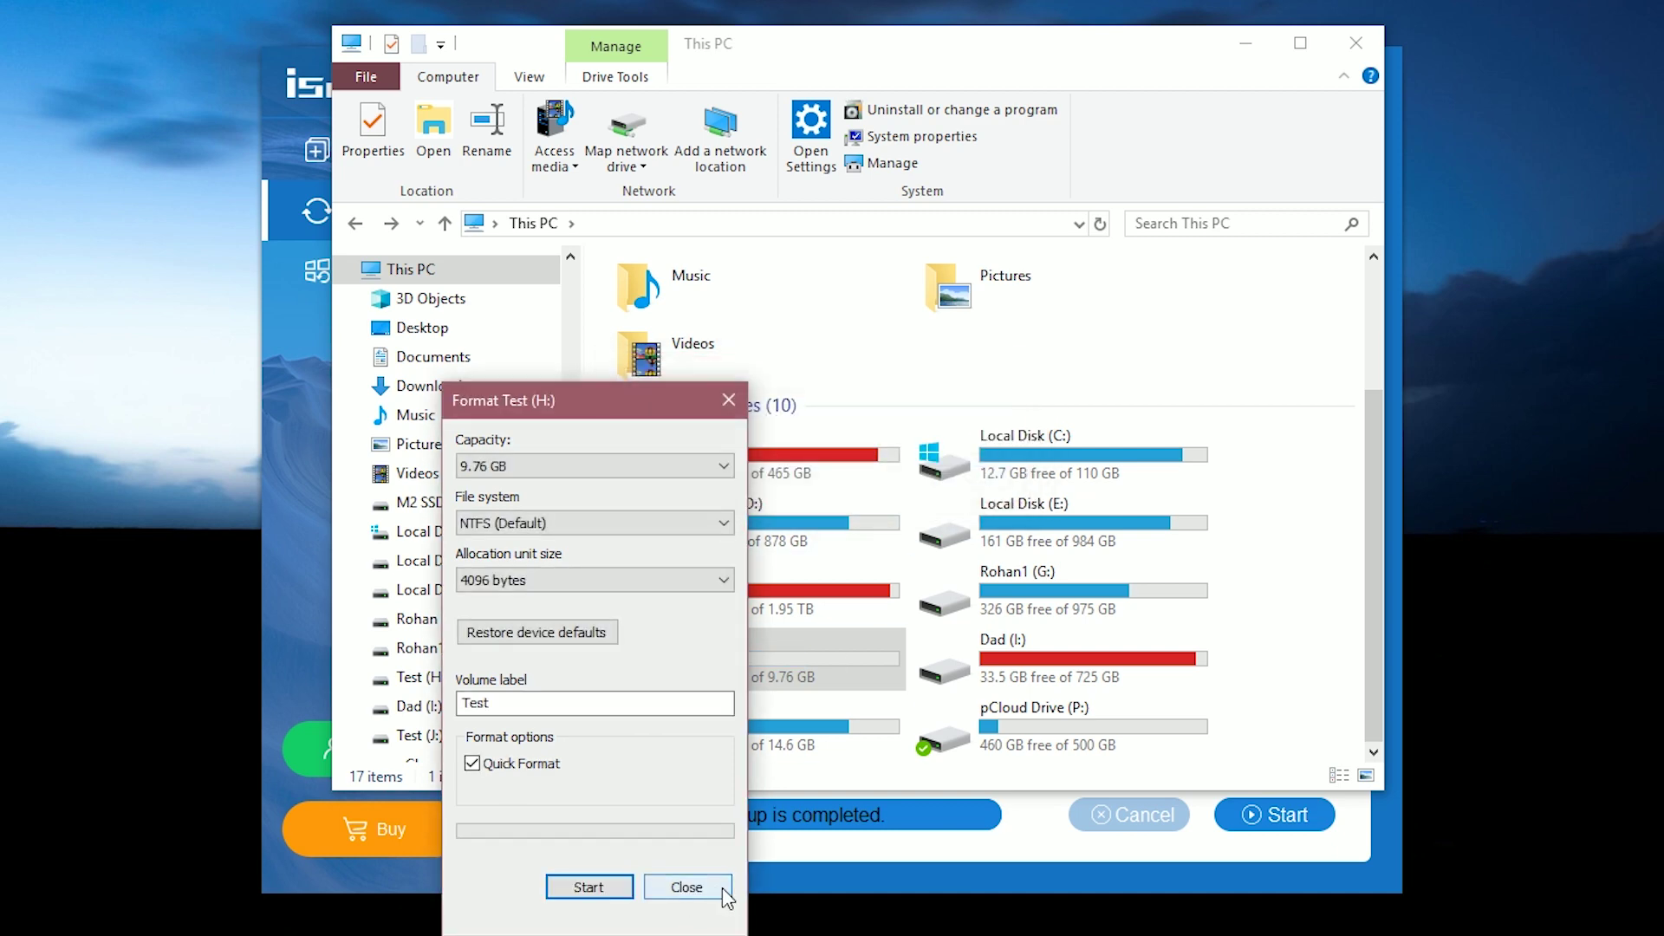
click(721, 888)
key(alt+Tab)
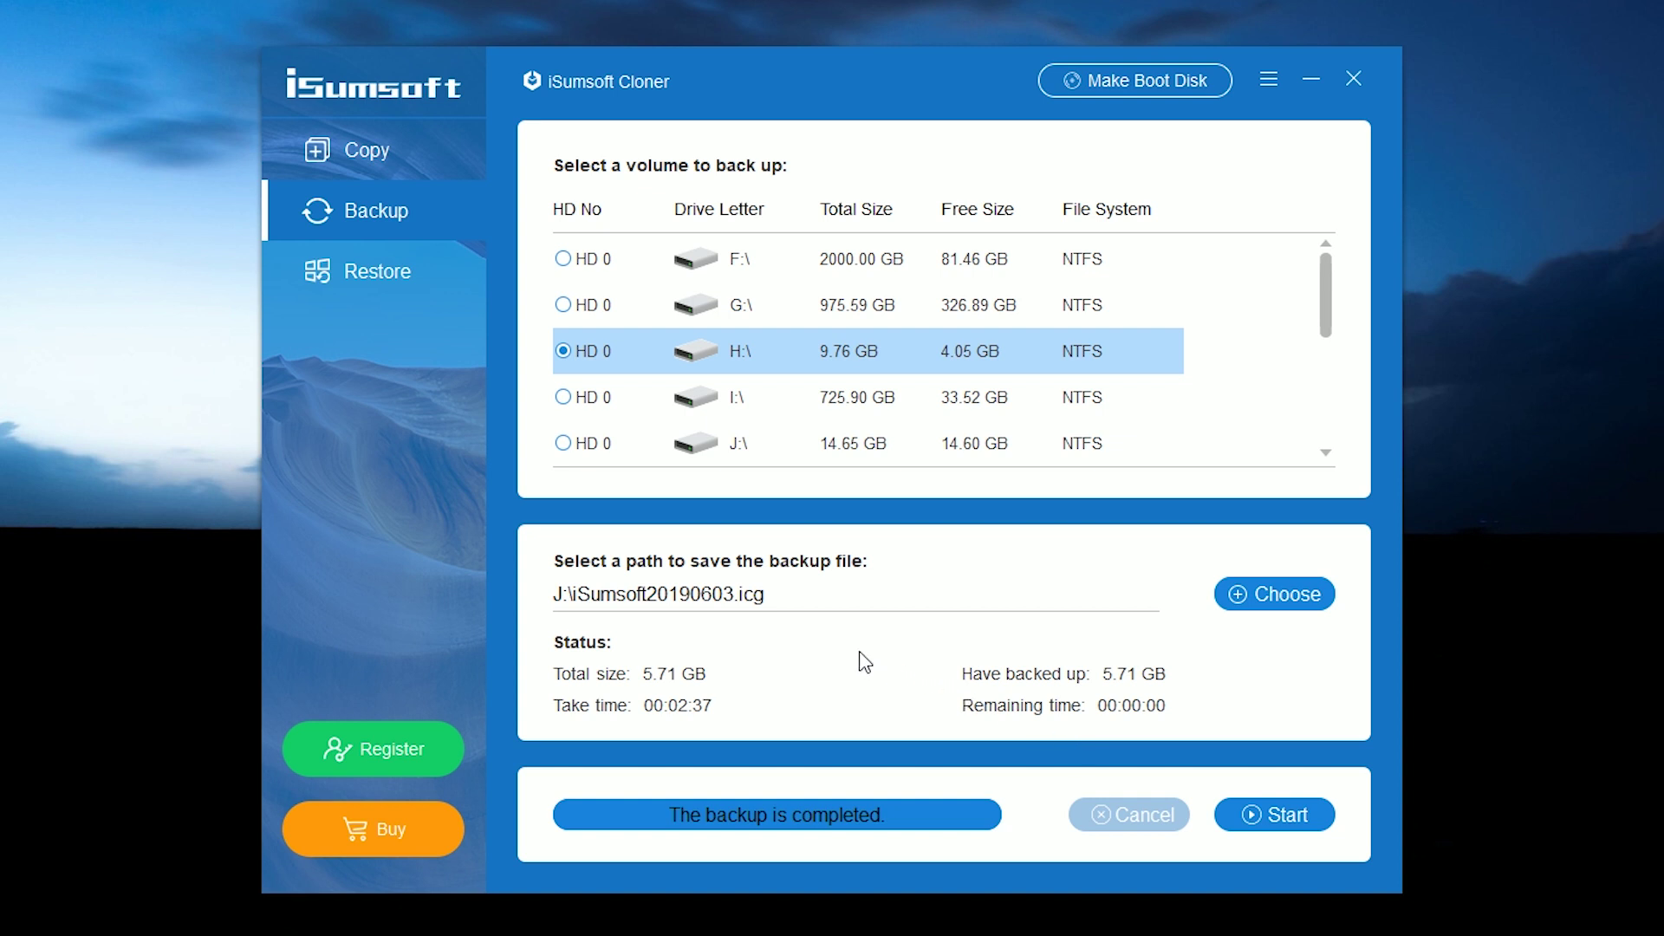
Restore J:\iSumsoft20190603.icg onto H:\ and confirm formatting the H partition.
click(353, 277)
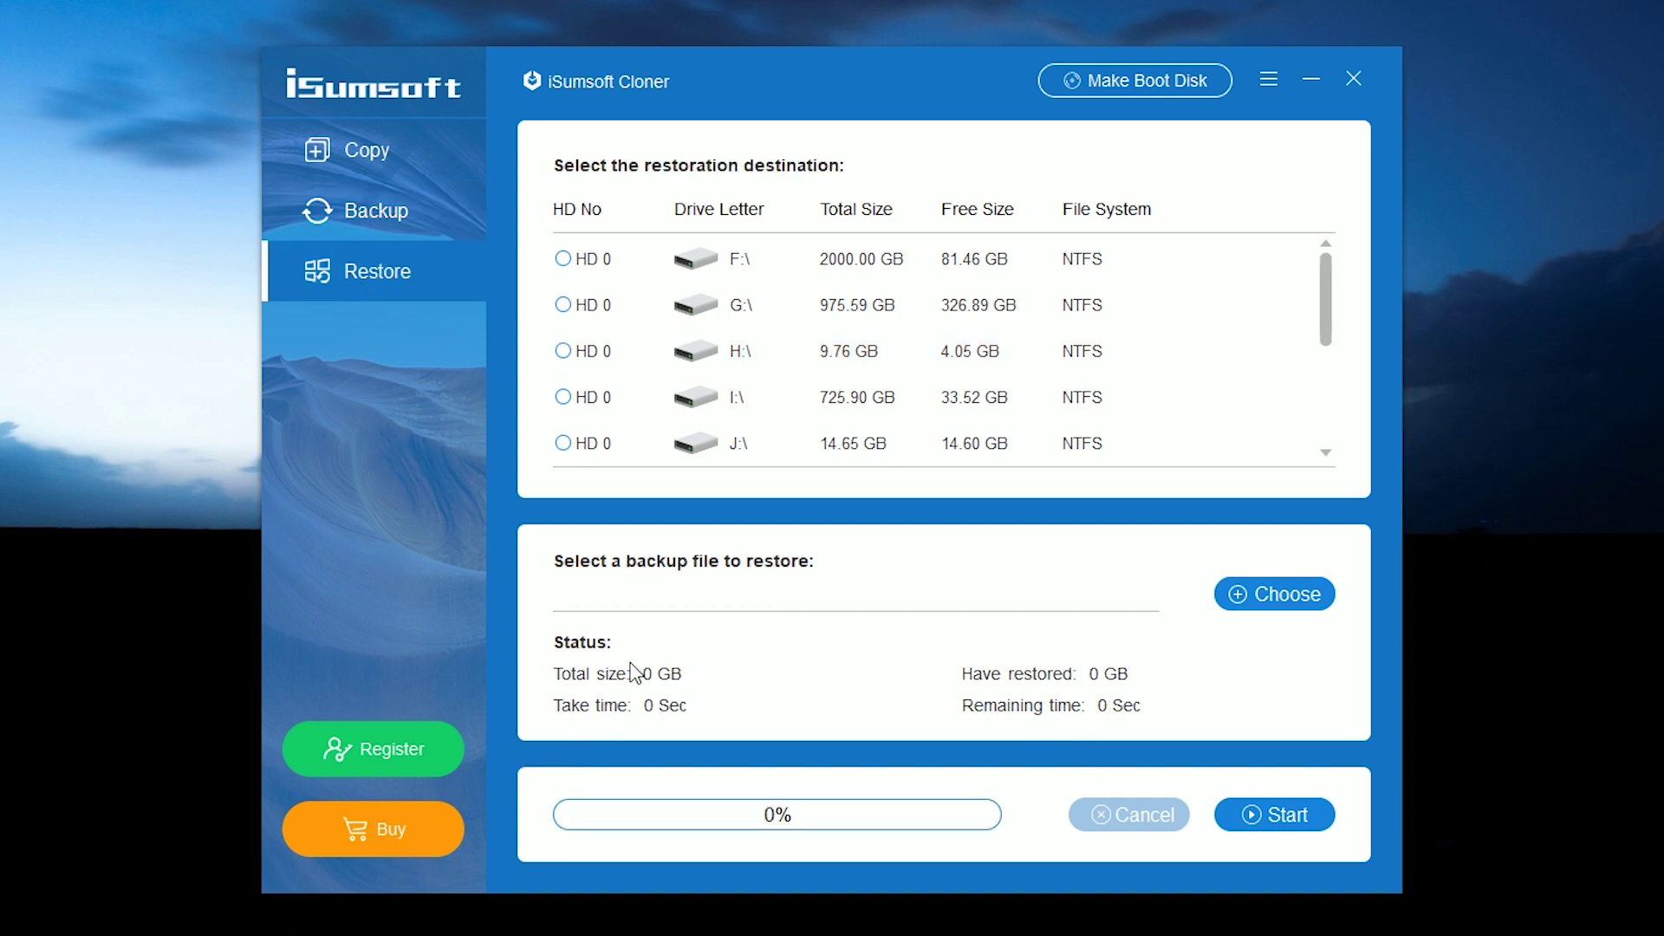
click(565, 357)
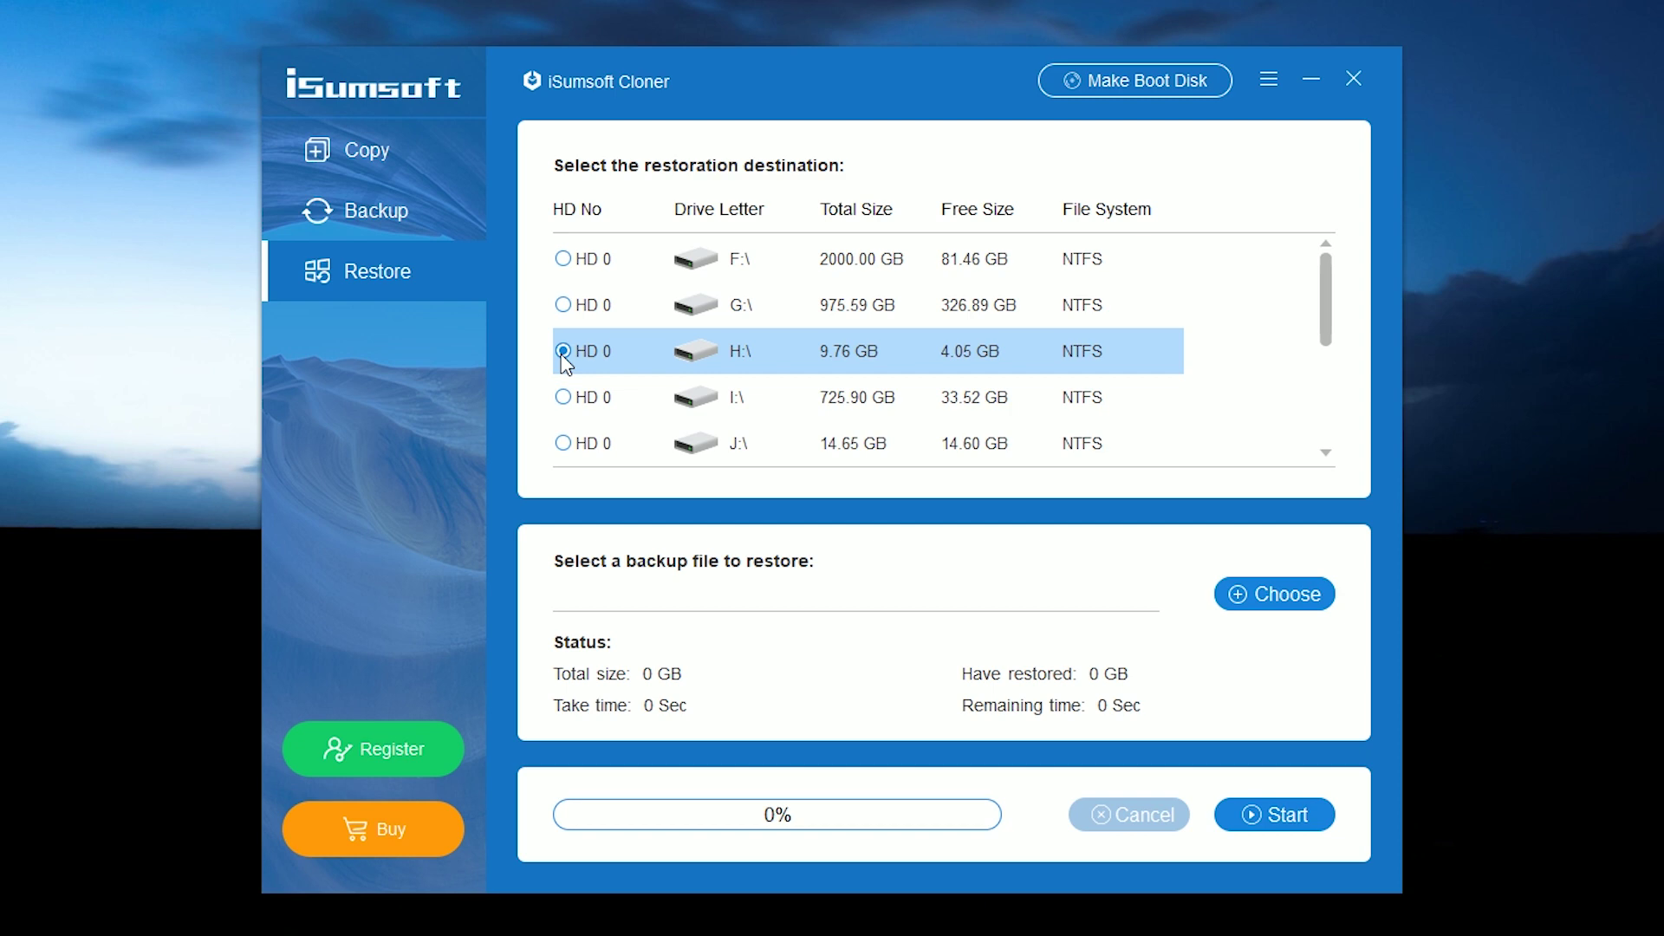
click(1243, 594)
click(598, 252)
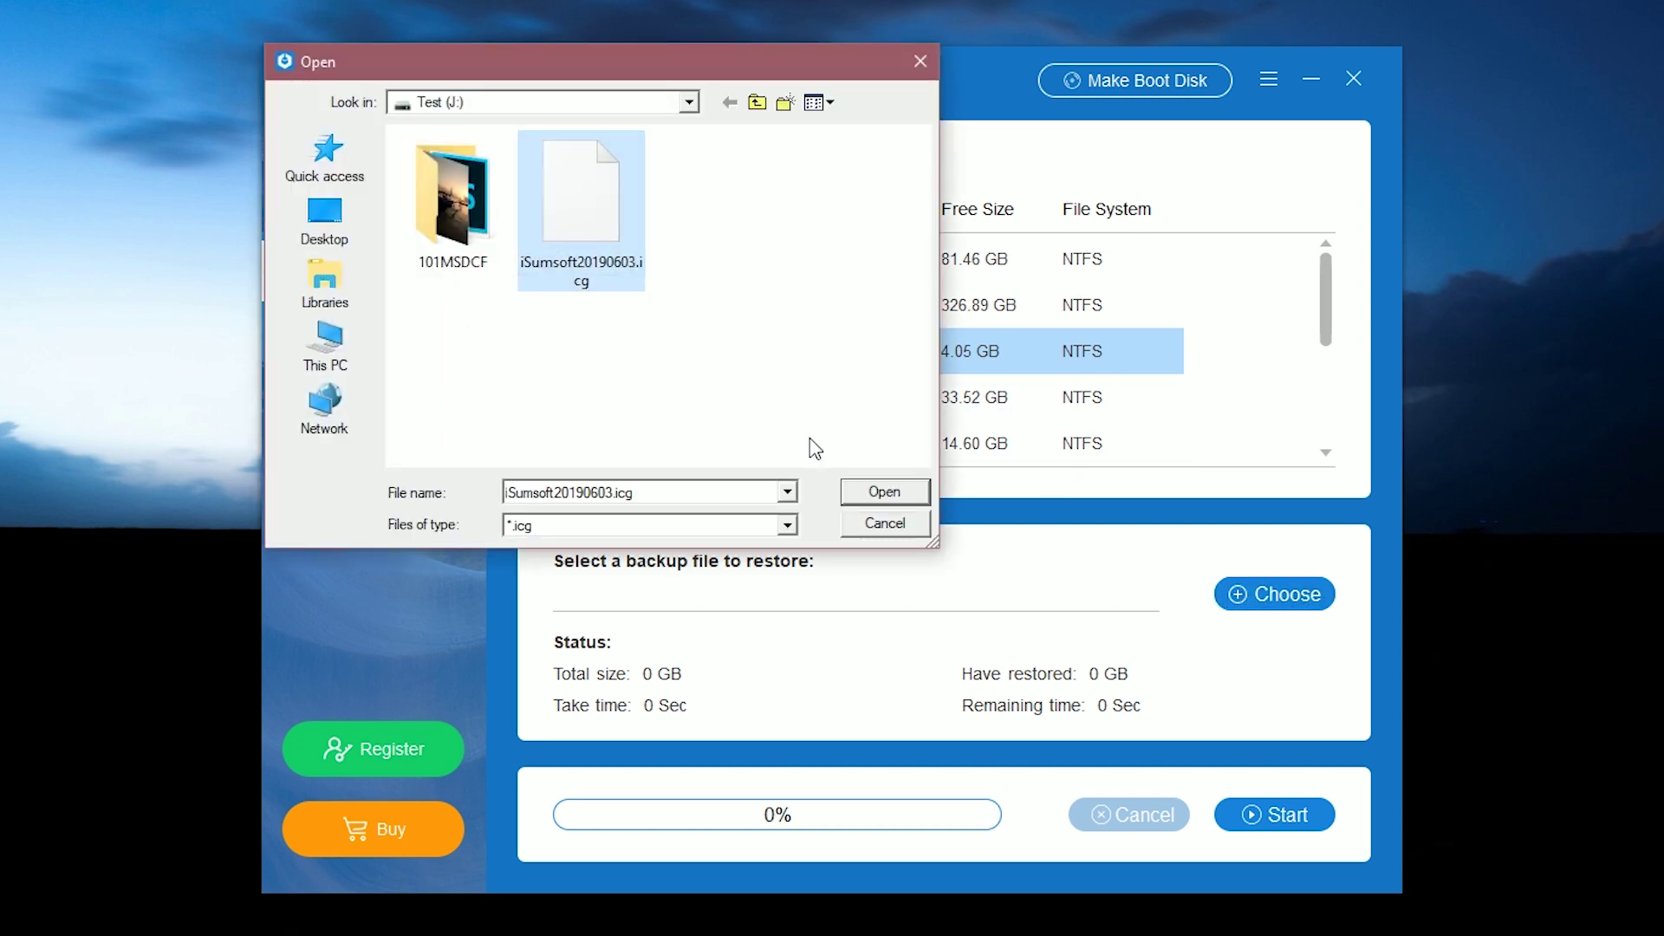
click(882, 492)
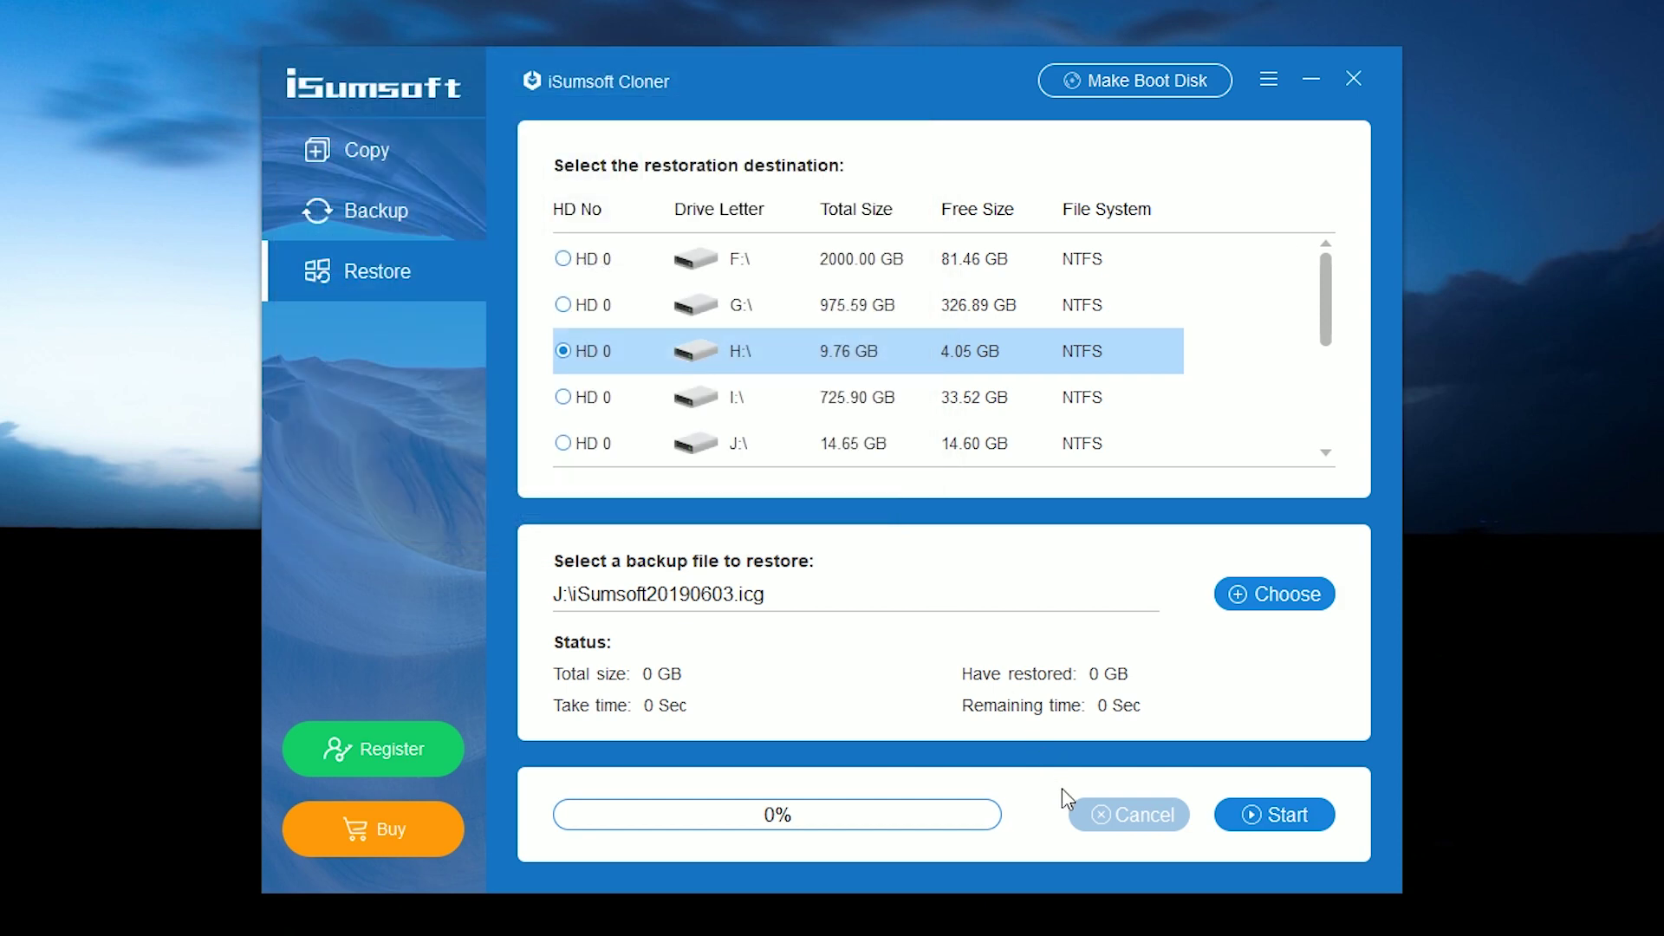
click(1222, 811)
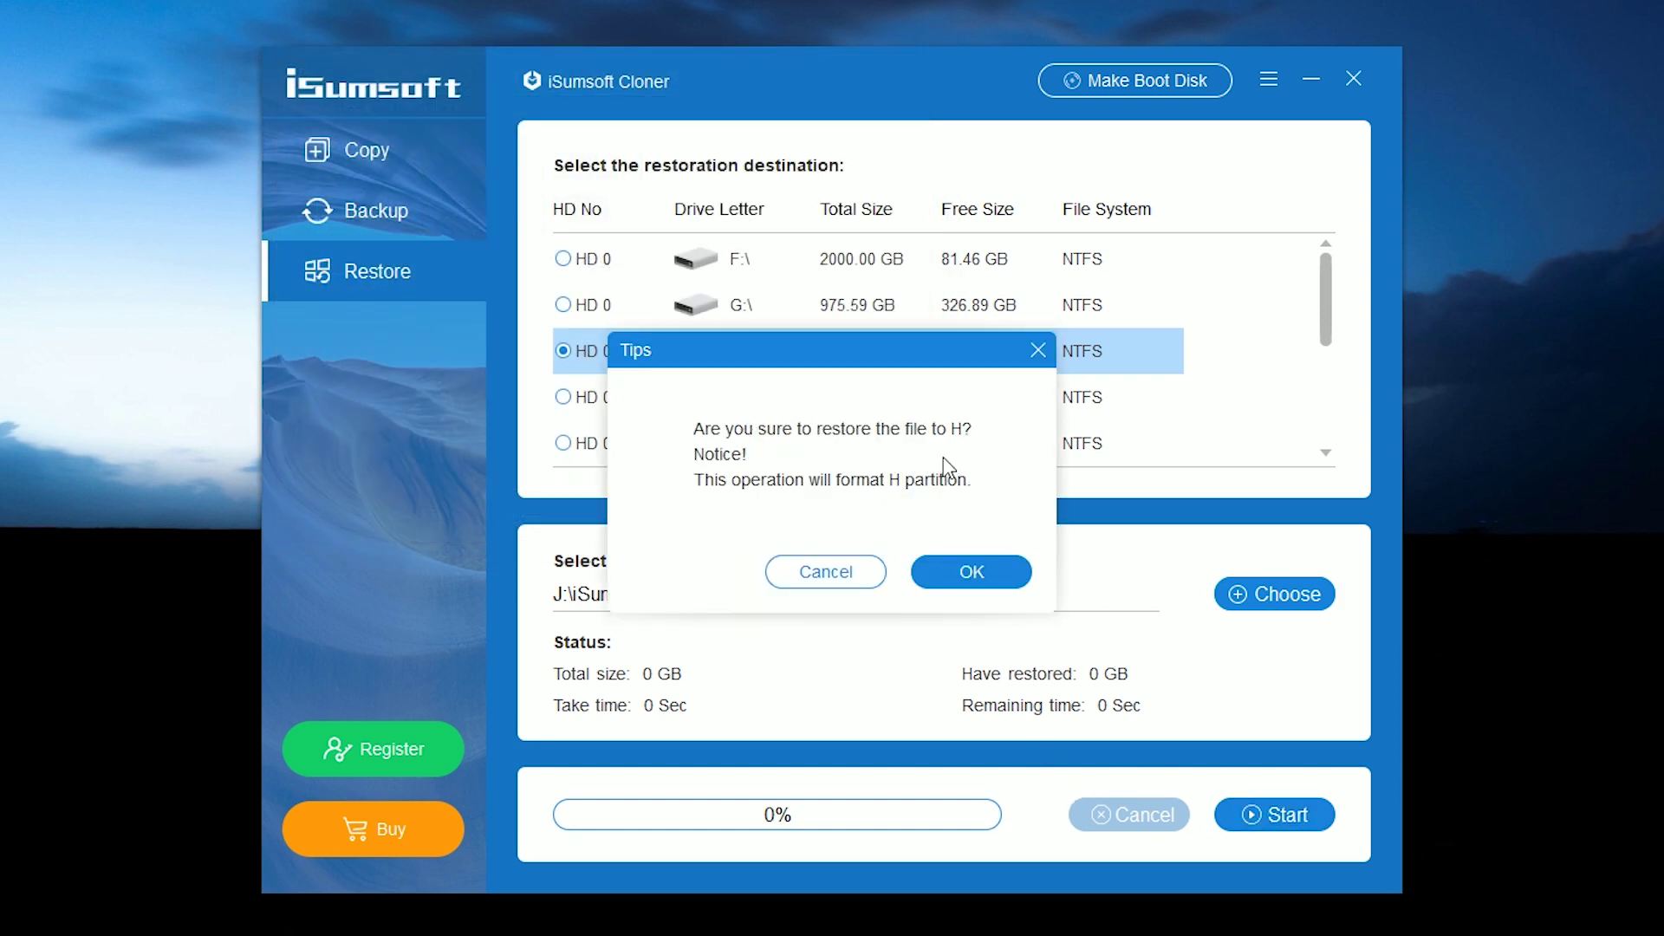
click(964, 579)
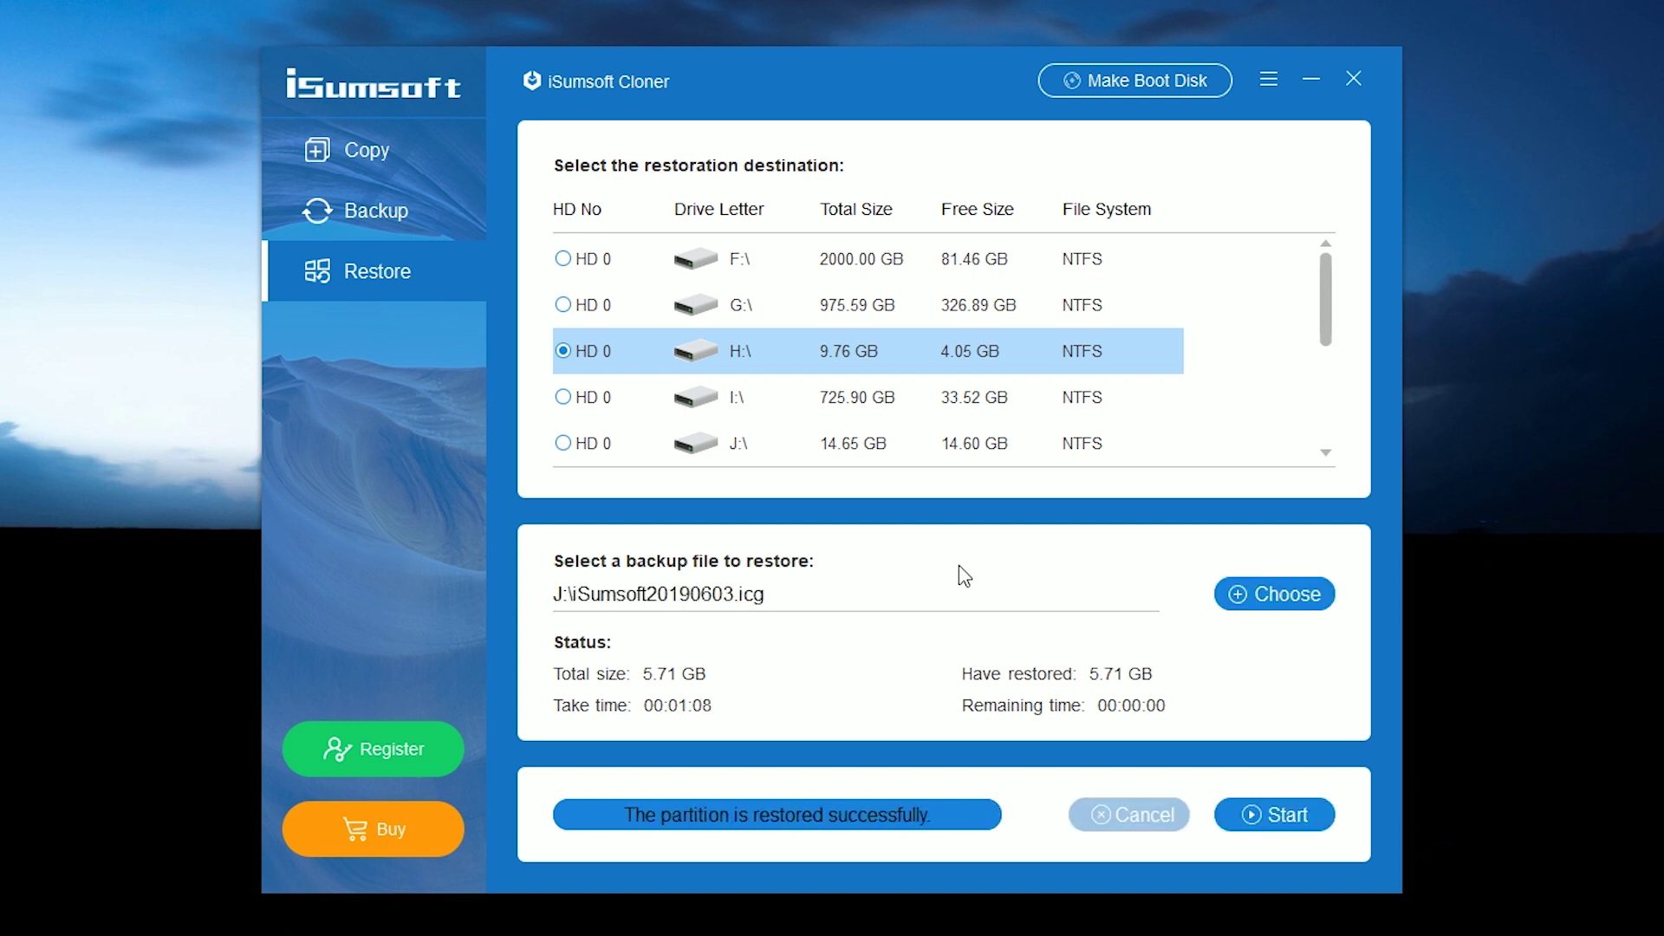
Browse Test (H:) into the 101MSDCF folder and scroll through the restored photo files.
key(super+e)
scroll(692, 682, down, 3)
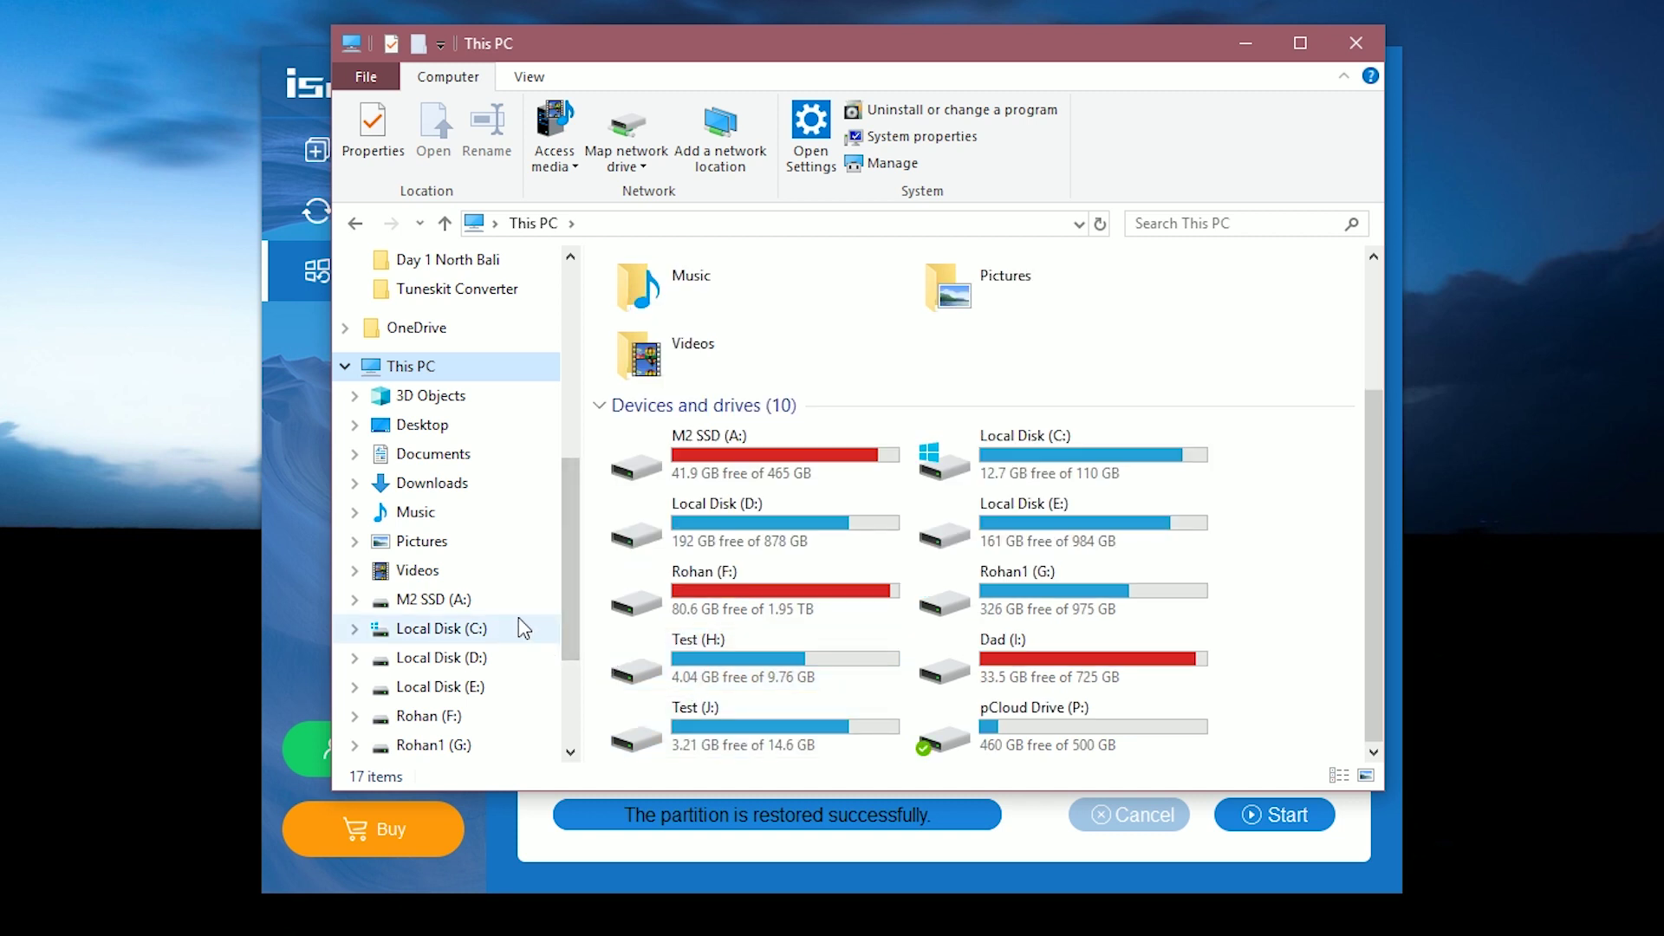
double_click(828, 674)
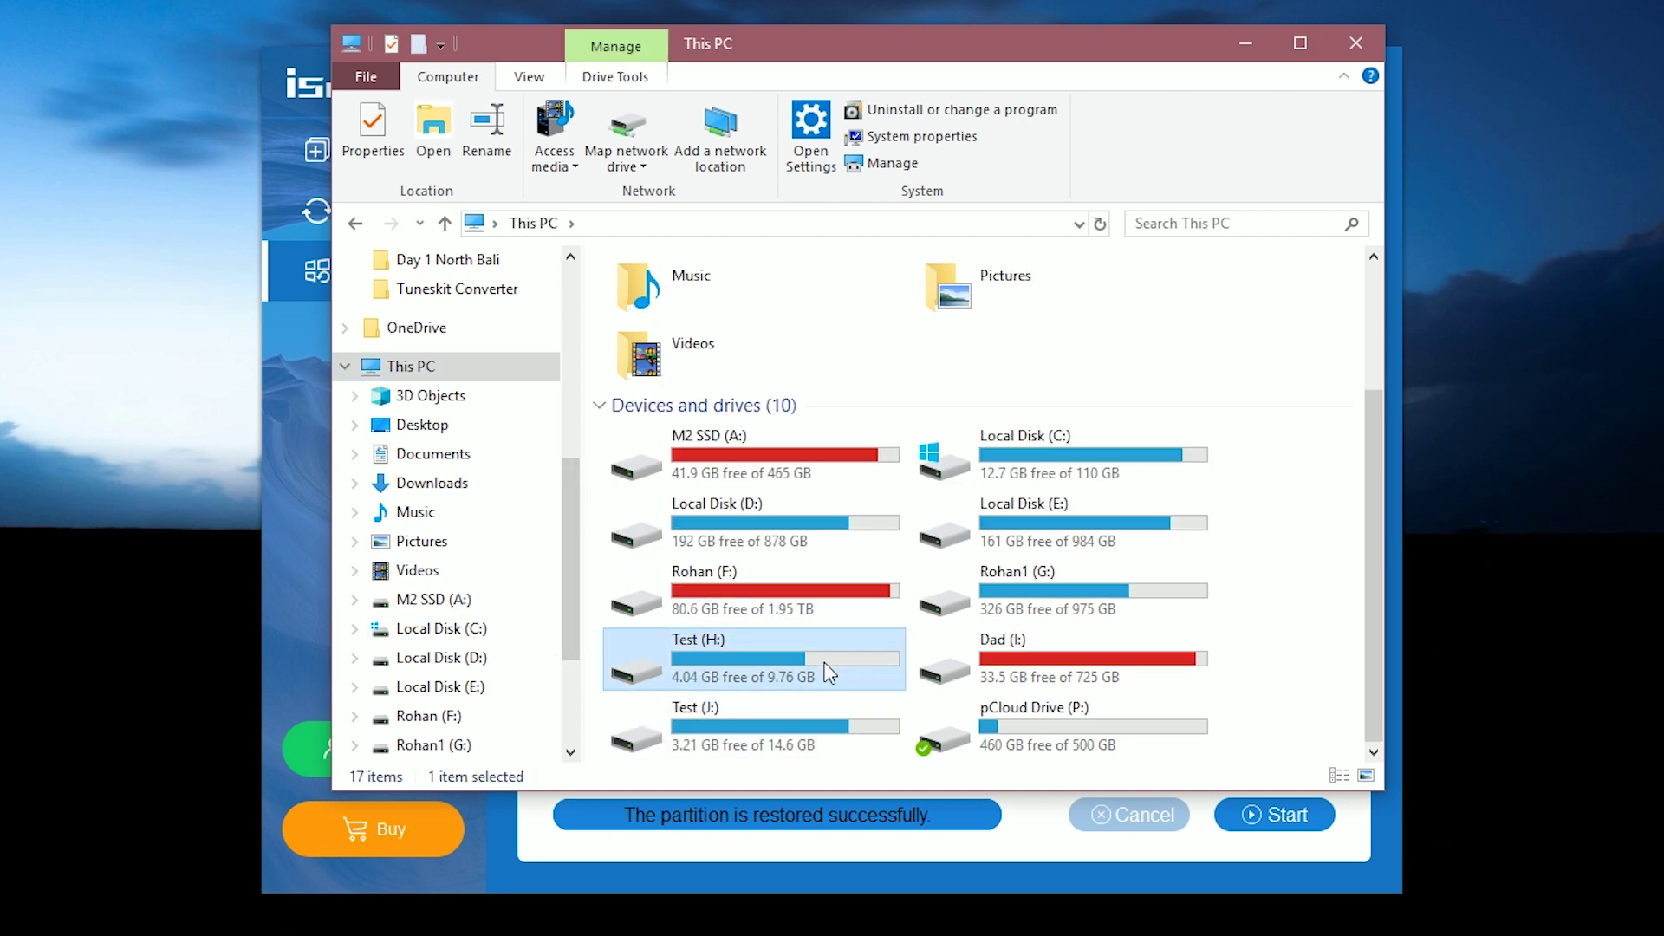
key(alt+Left)
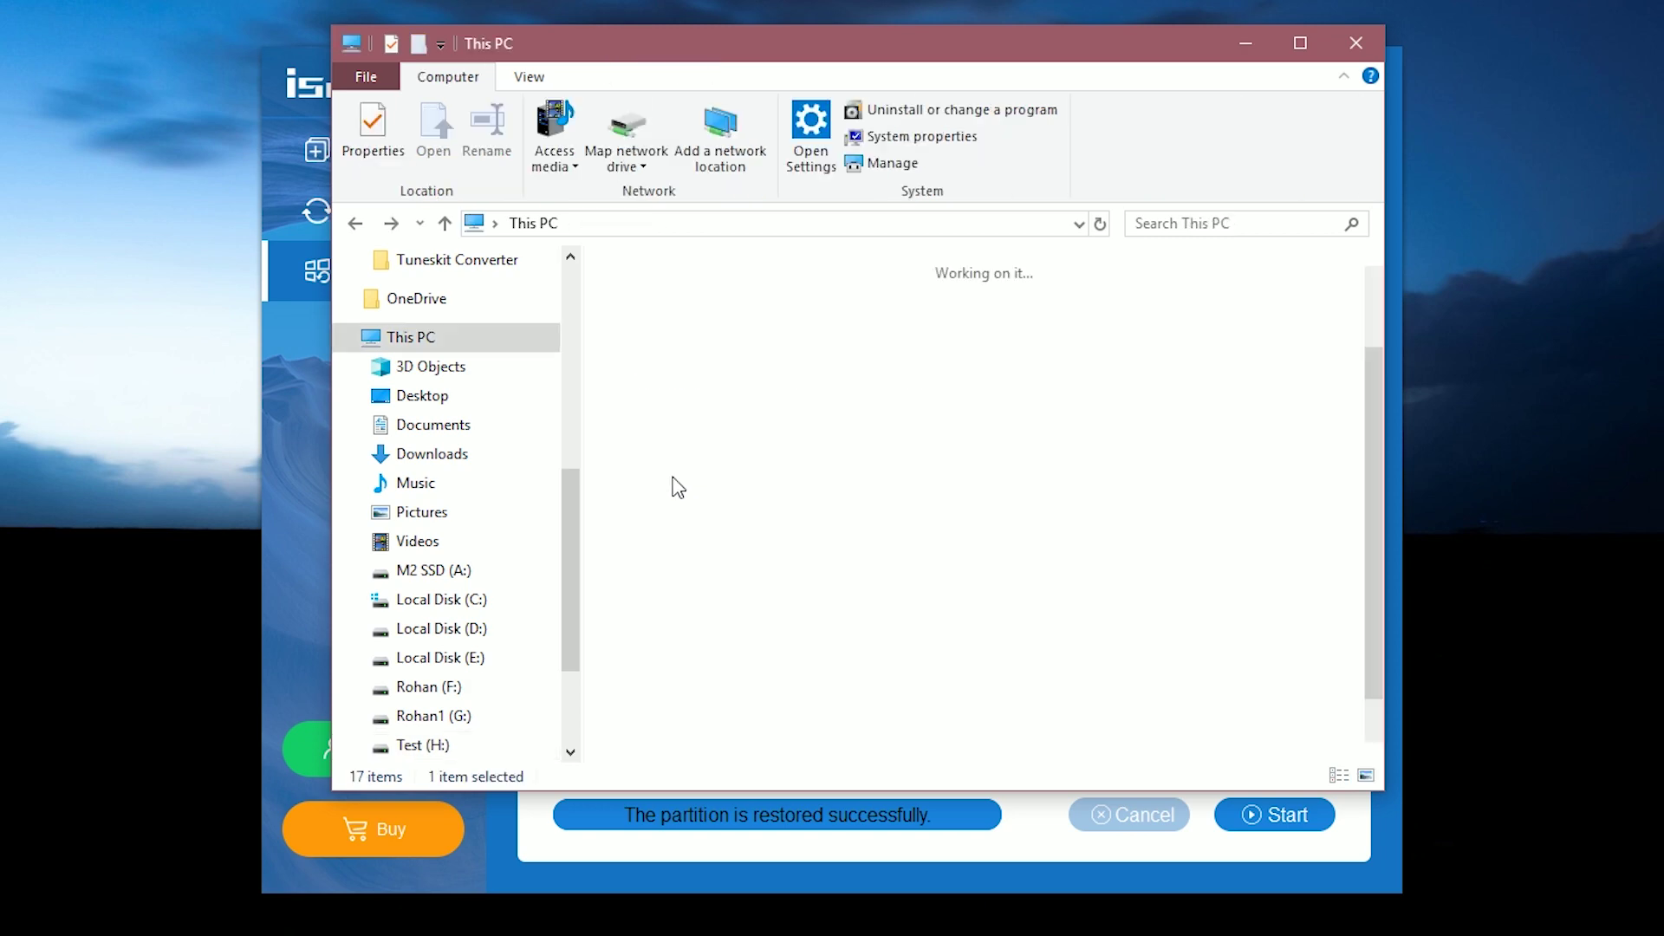
double_click(715, 716)
drag(666, 480, 1010, 254)
double_click(679, 355)
scroll(832, 592, down, 3)
scroll(832, 592, down, 3)
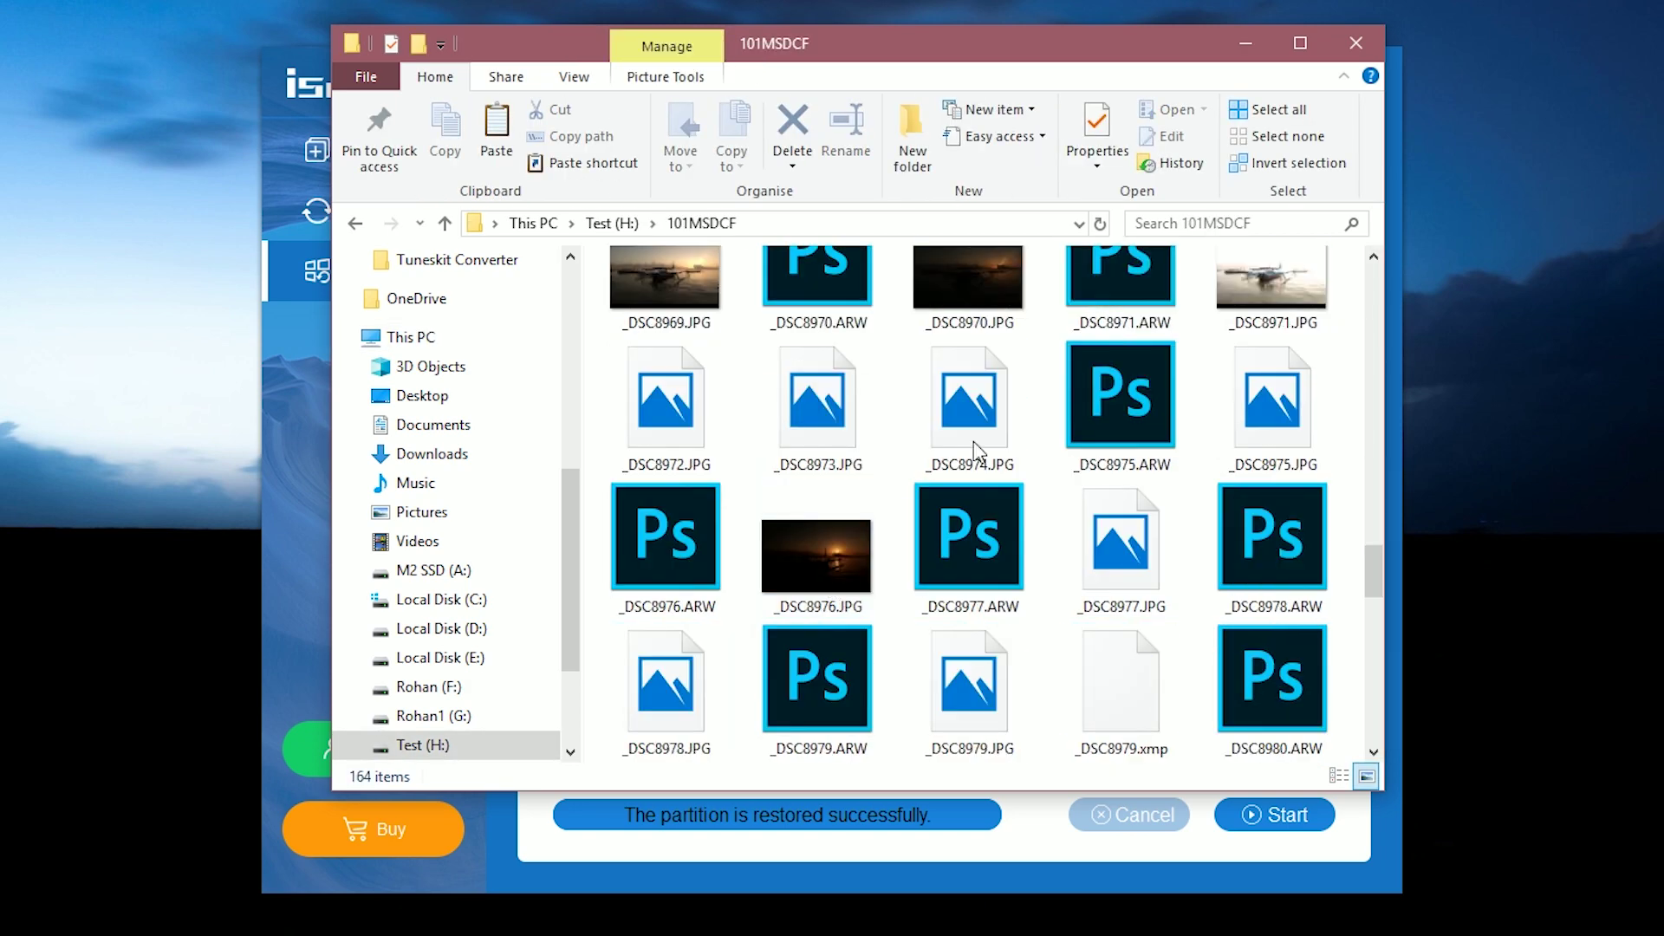
Open Make Boot Disk in the cloner and keep N:\(HD5)SanDisk Cruzer Blade as the device.
click(1245, 43)
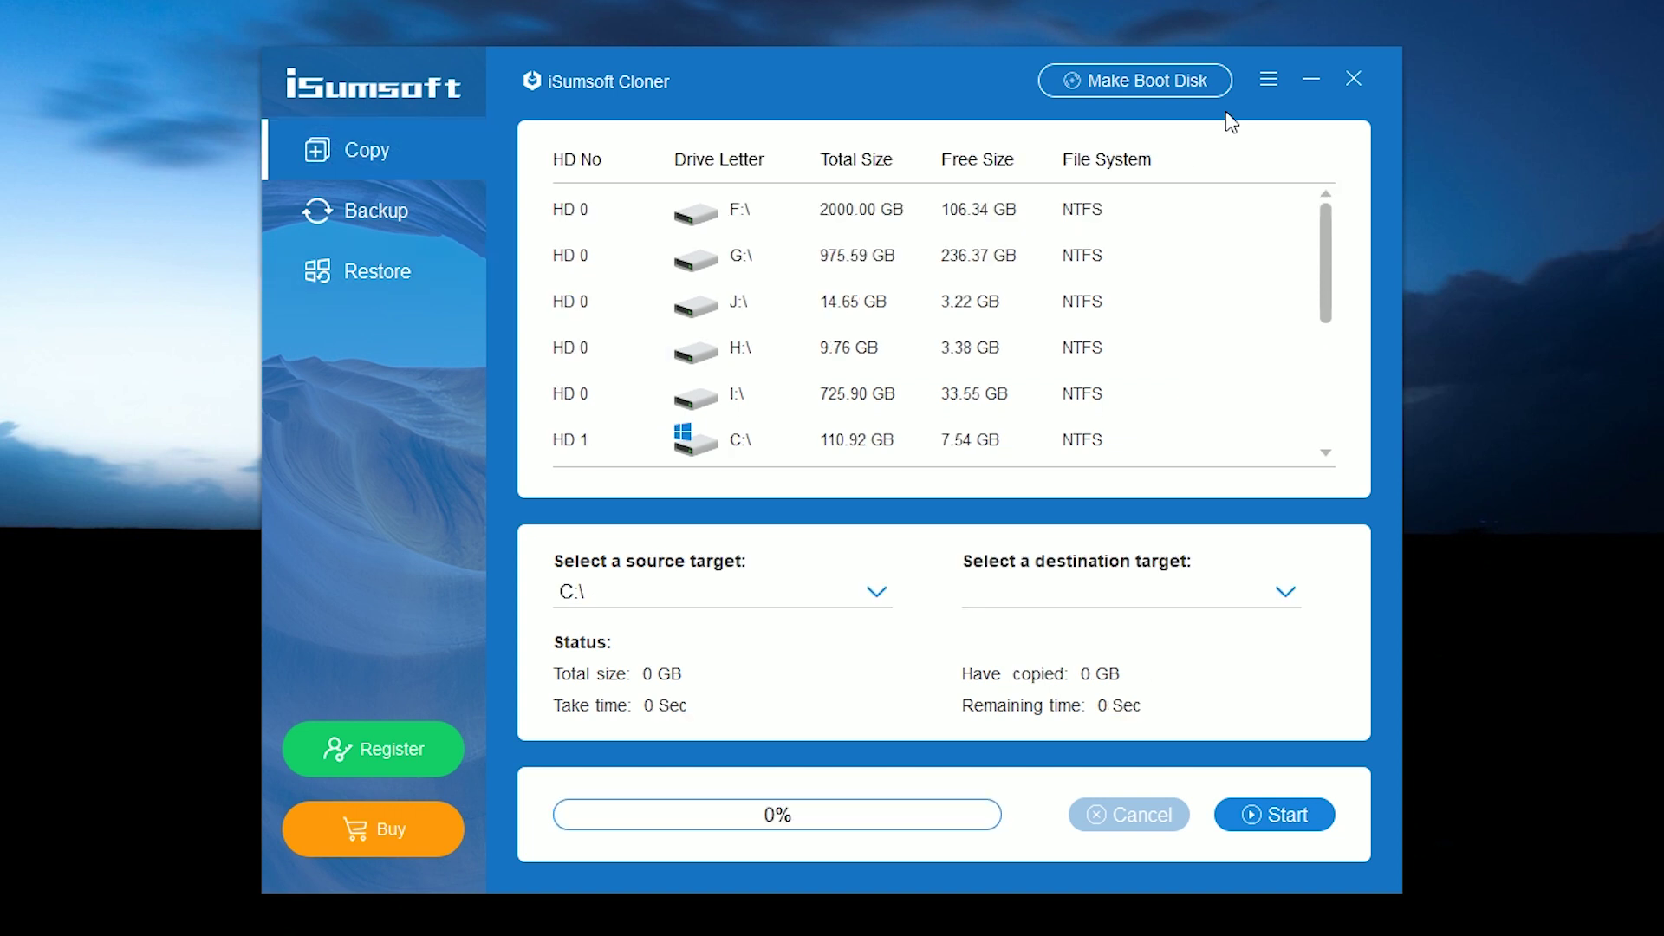
click(1176, 102)
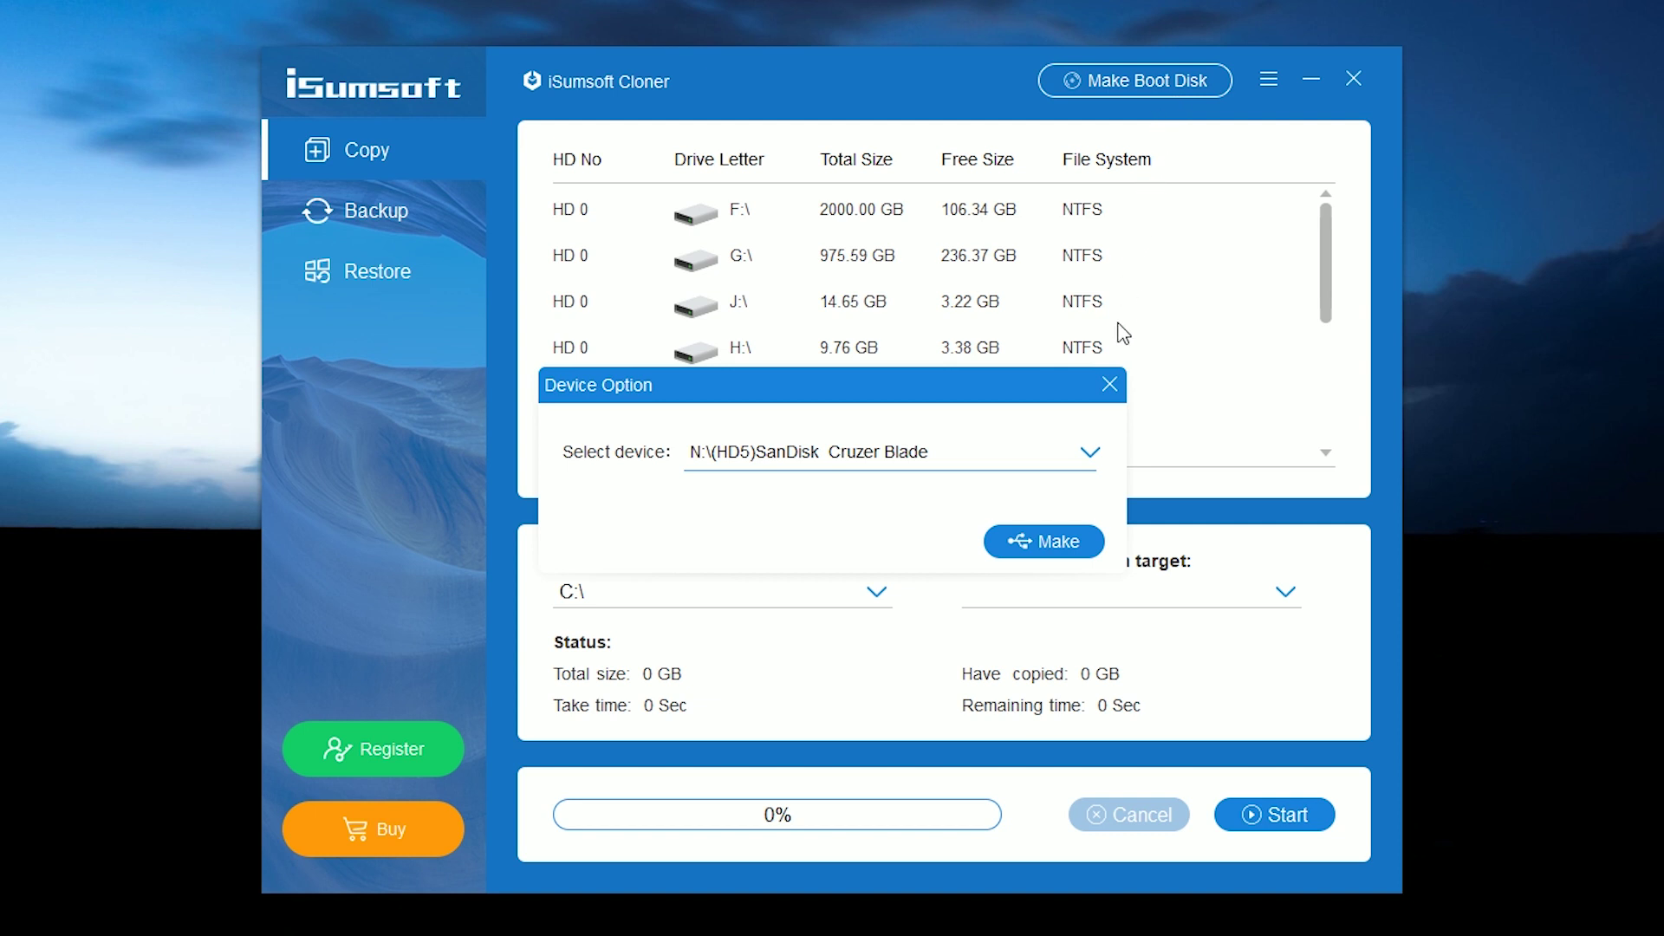
click(1088, 459)
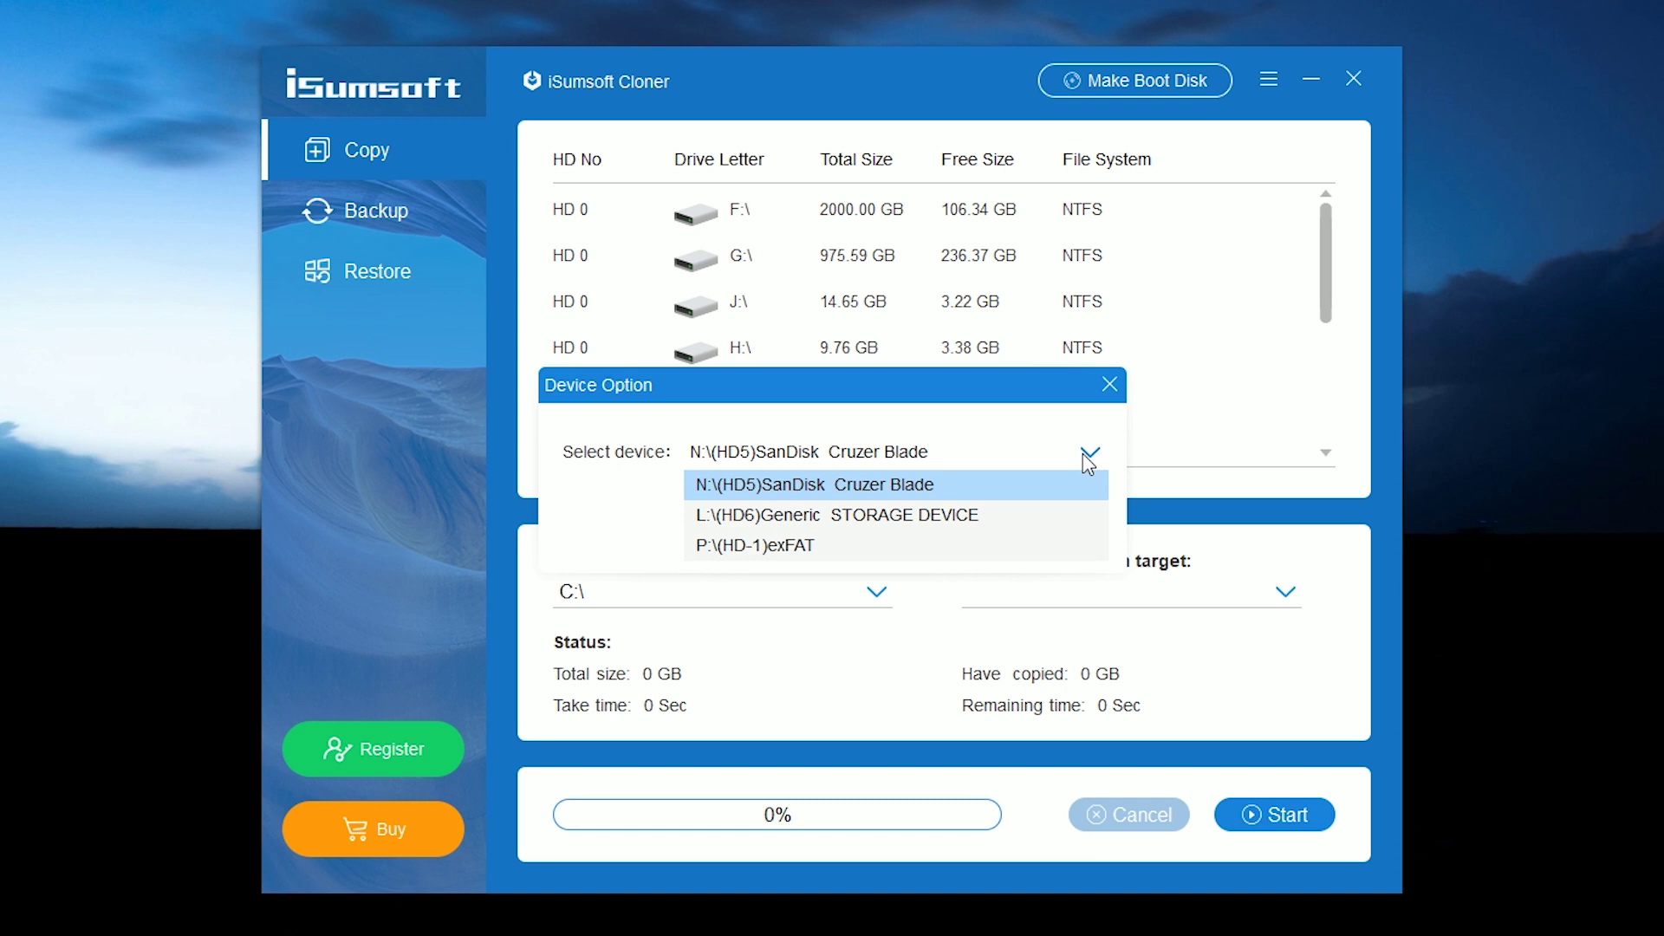
click(1085, 456)
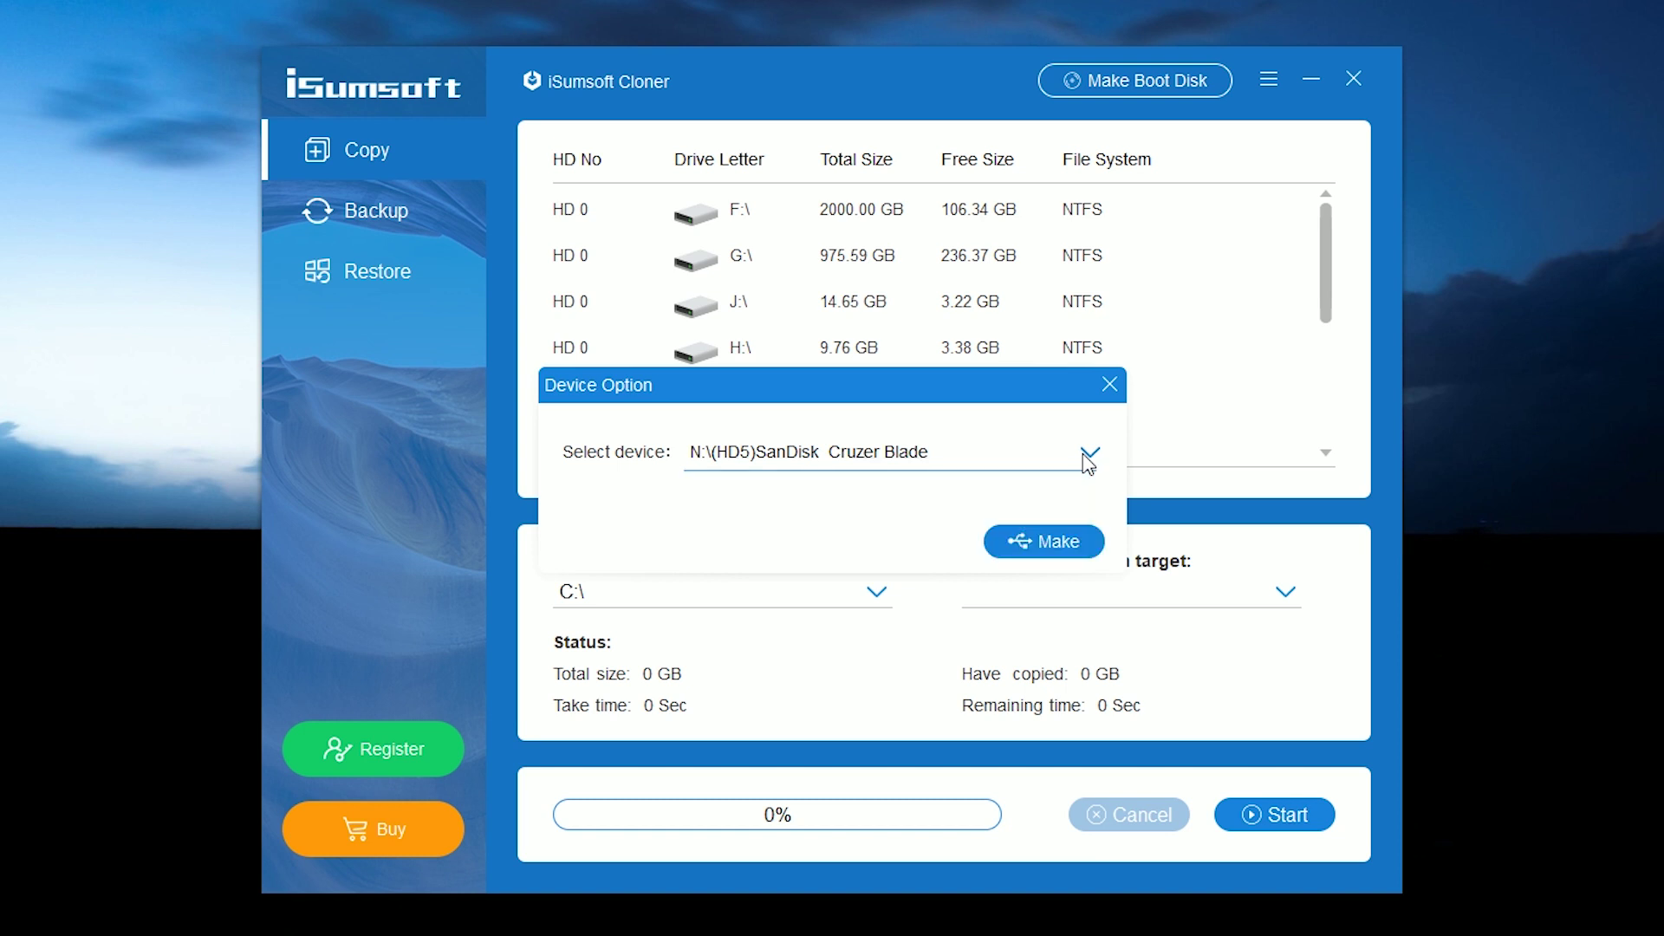